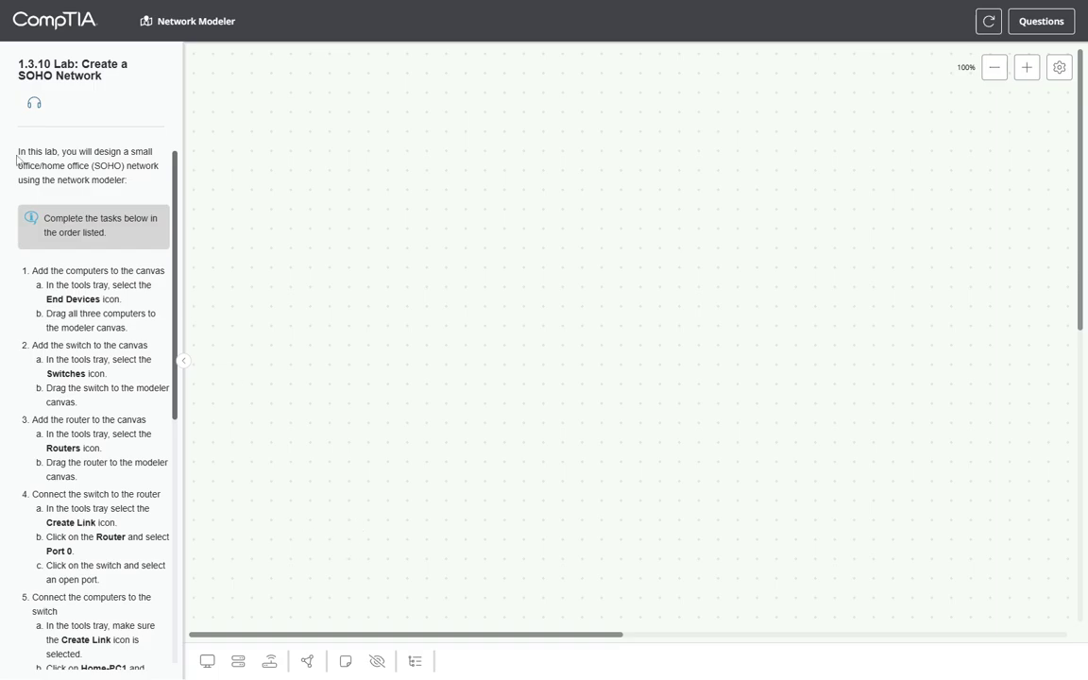
- Read through the lab introduction and copy the step 1 instructions
drag(17, 64, 76, 66)
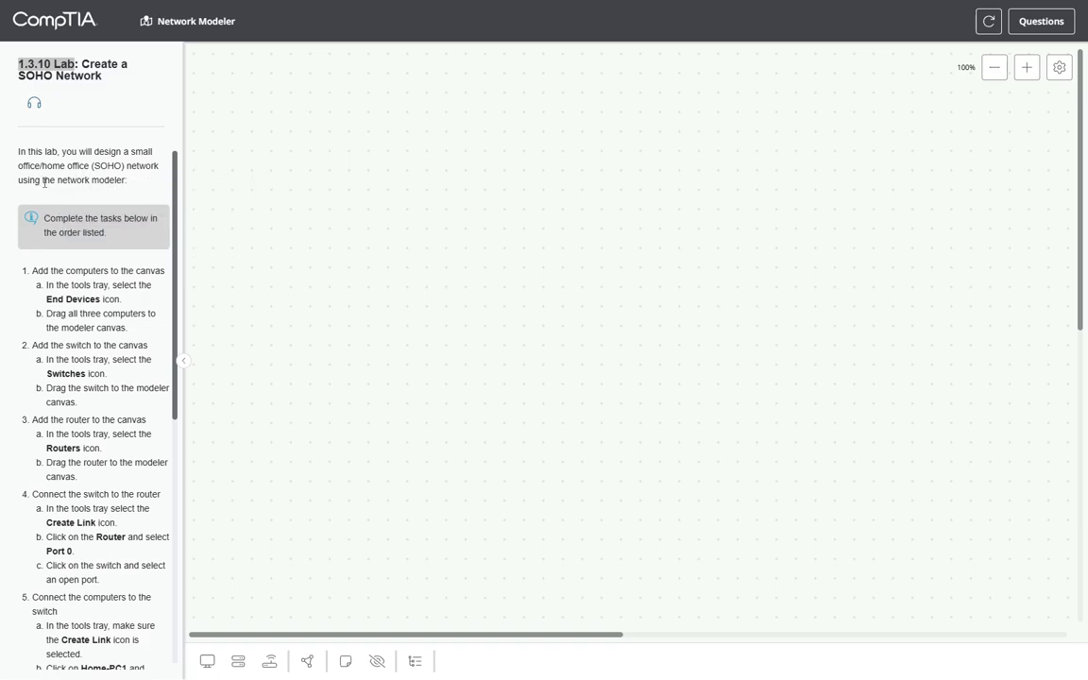
drag(59, 179, 126, 180)
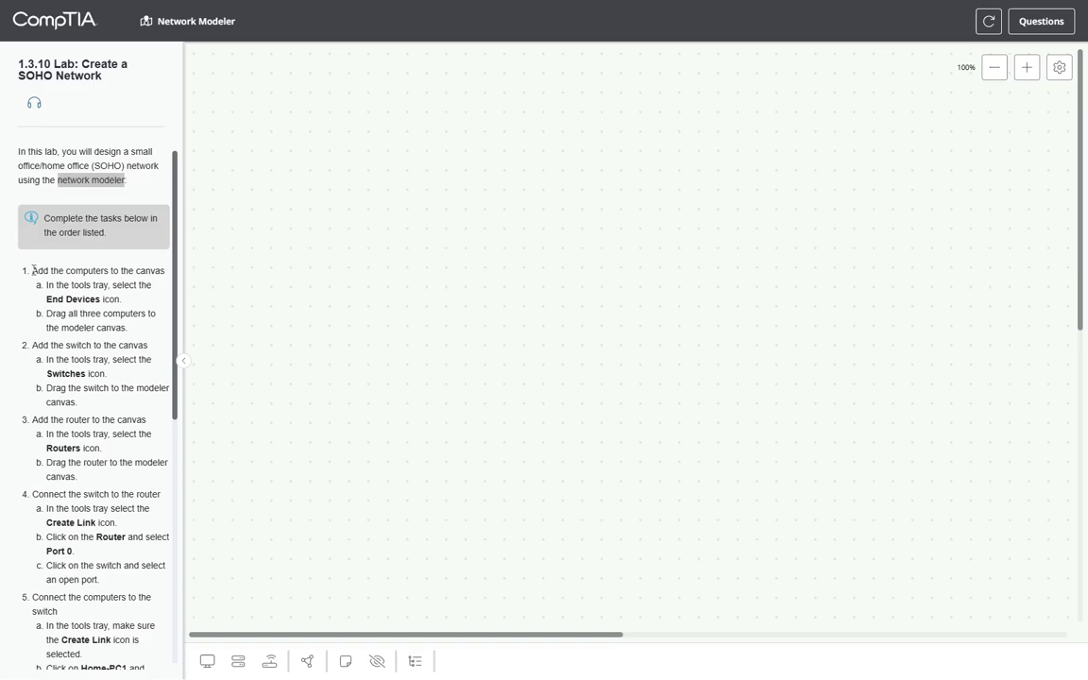
scroll(85, 565, down, 3)
scroll(85, 565, down, 3)
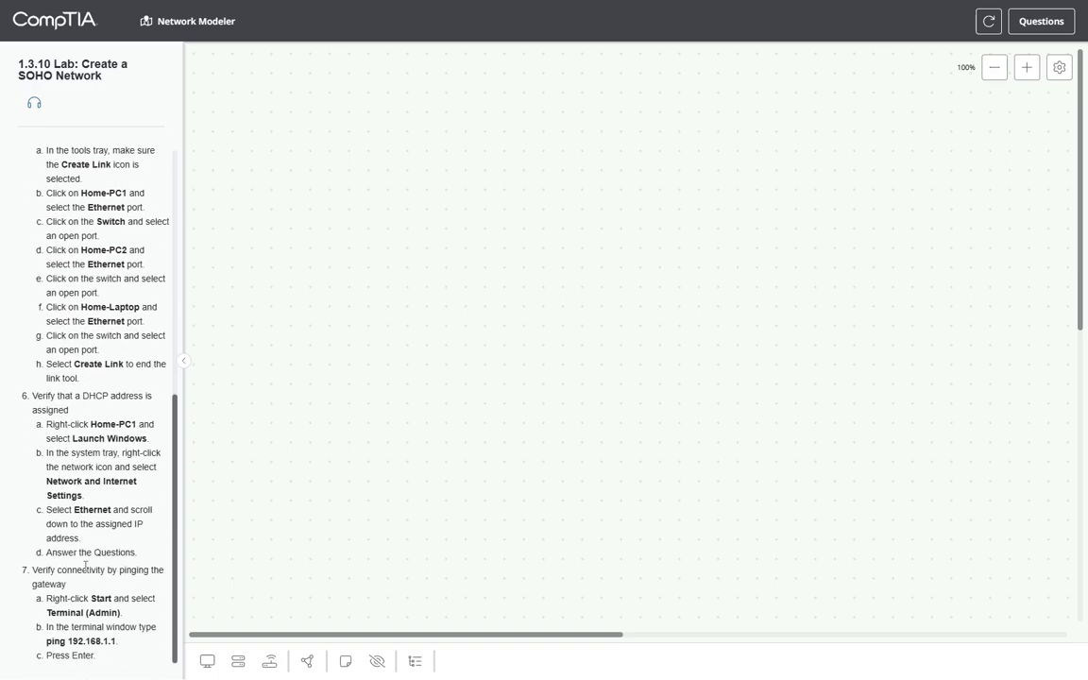
scroll(85, 565, up, 3)
scroll(57, 425, up, 3)
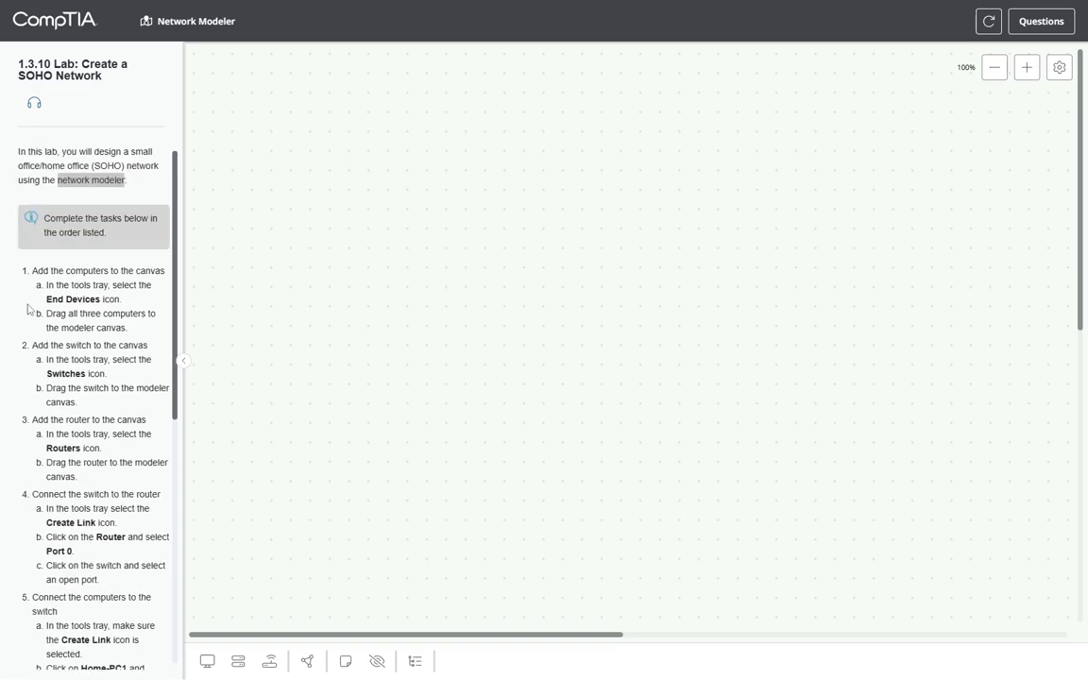
drag(32, 273, 138, 333)
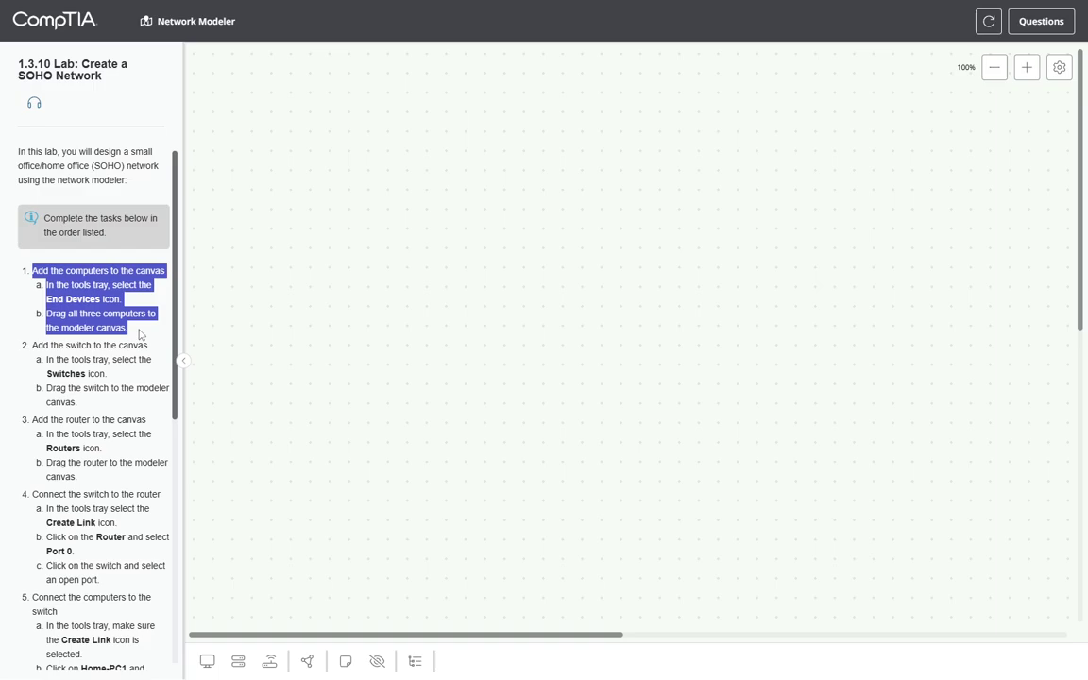
key(ctrl+c)
- Place Home-PC1, Home-PC2 and Home-Laptop side by side across the lower canvas
click(206, 661)
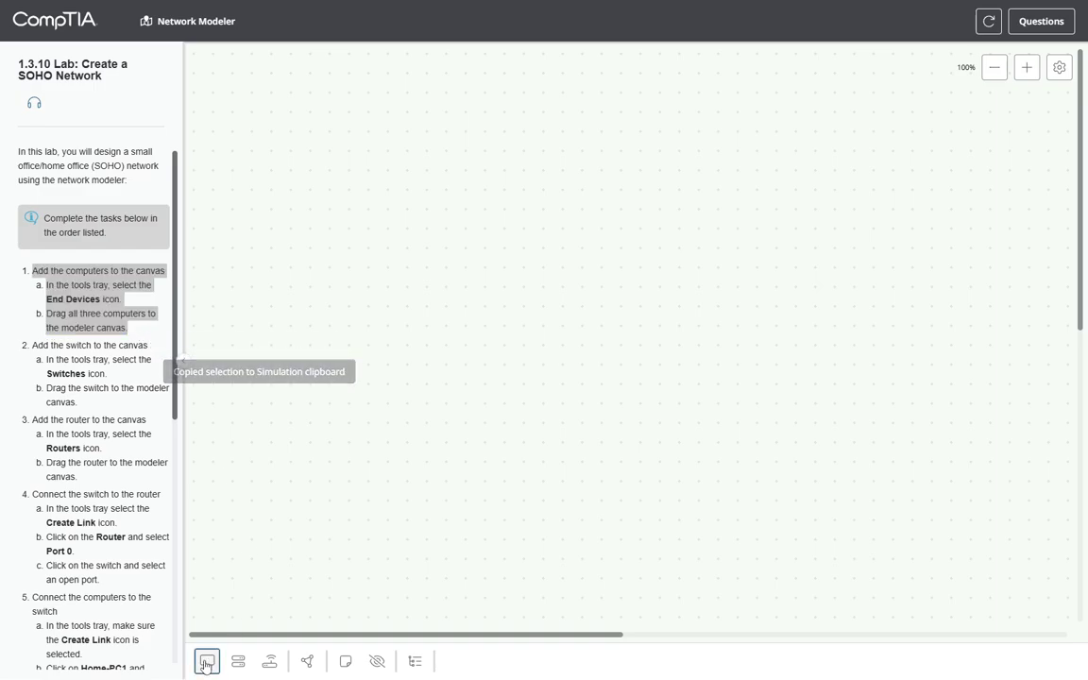
drag(213, 585, 361, 306)
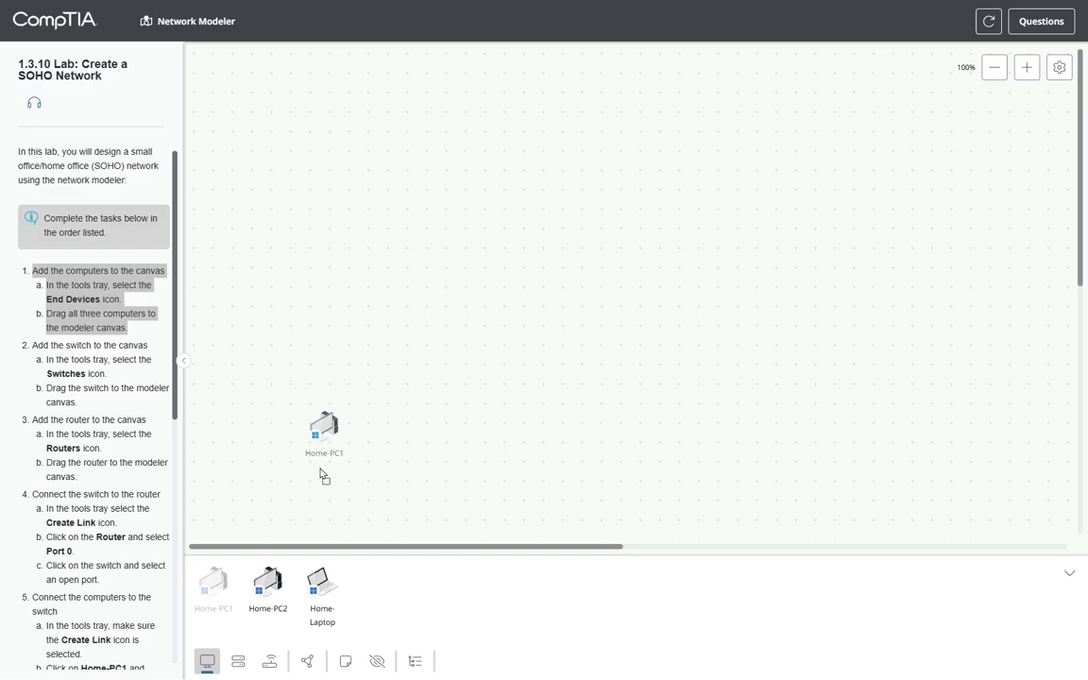
drag(362, 306, 335, 529)
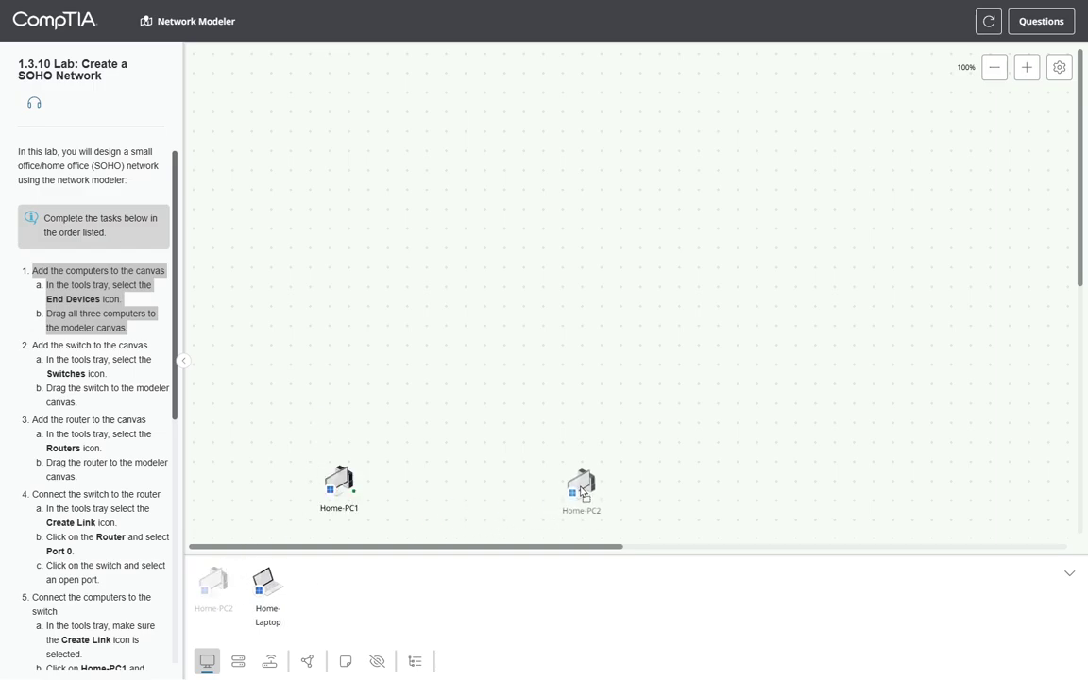
drag(213, 585, 591, 509)
drag(213, 585, 781, 481)
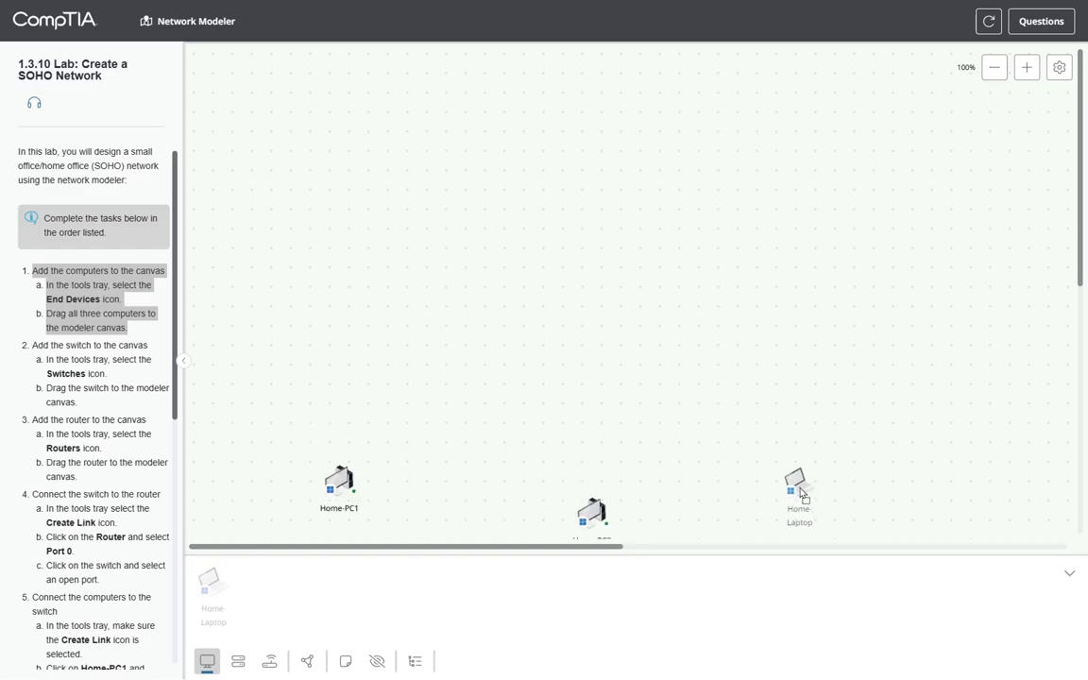
drag(591, 511, 586, 489)
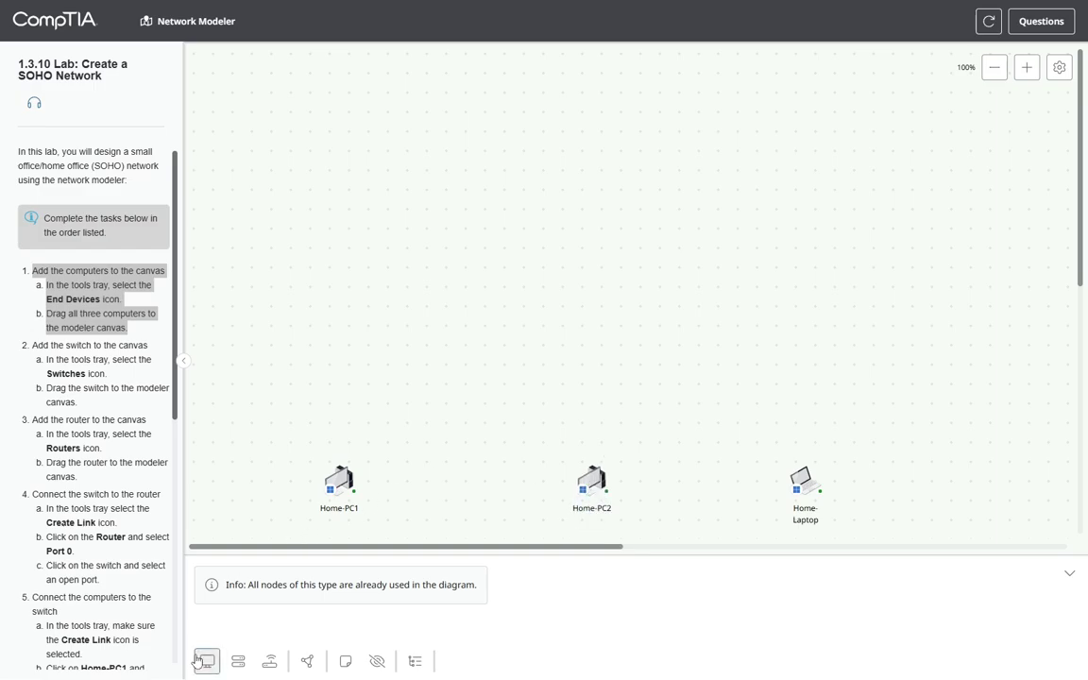
drag(34, 346, 119, 407)
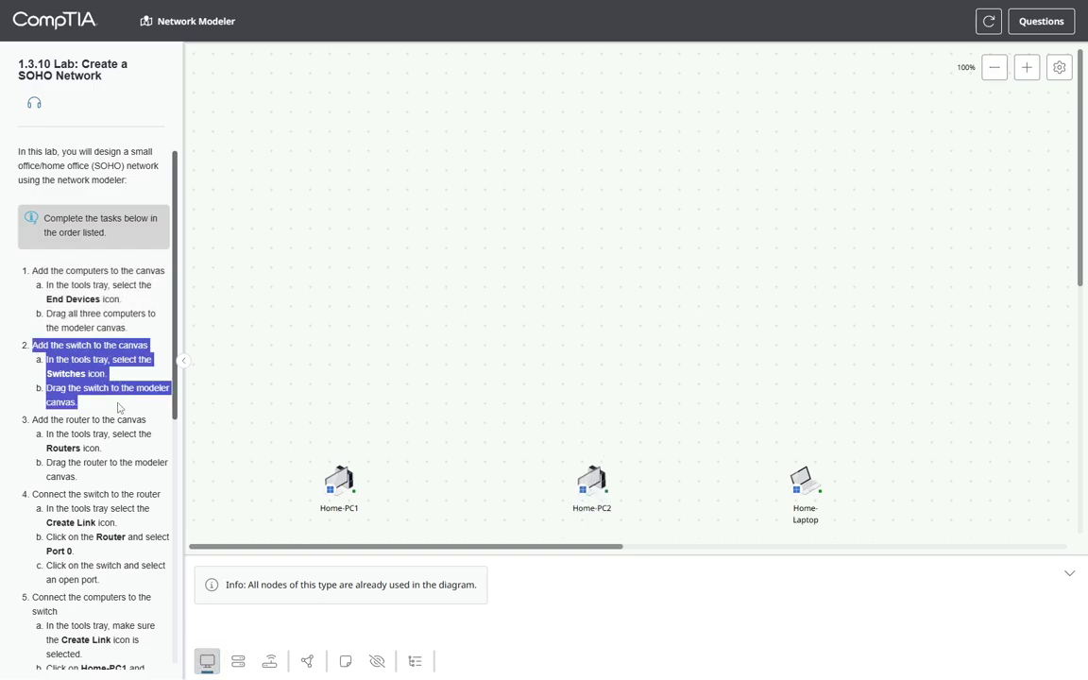
- Place a Switch on the canvas above the three computers
key(ctrl+c)
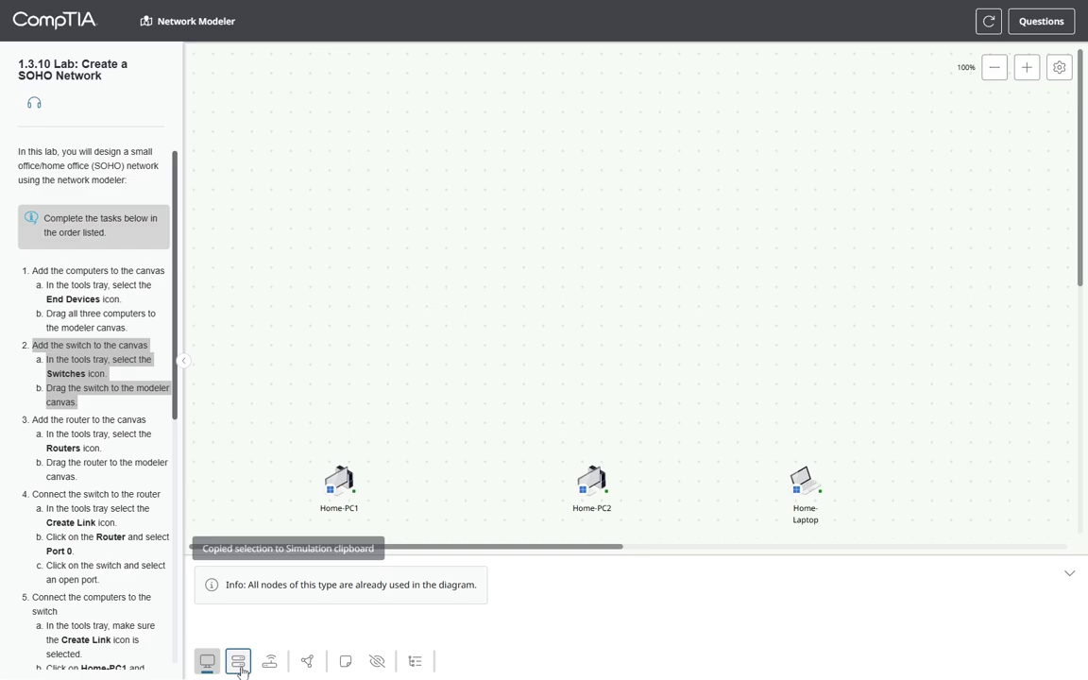
click(238, 661)
mouse_move(212, 607)
mouse_down()
mouse_move(443, 431)
mouse_move(598, 361)
mouse_up()
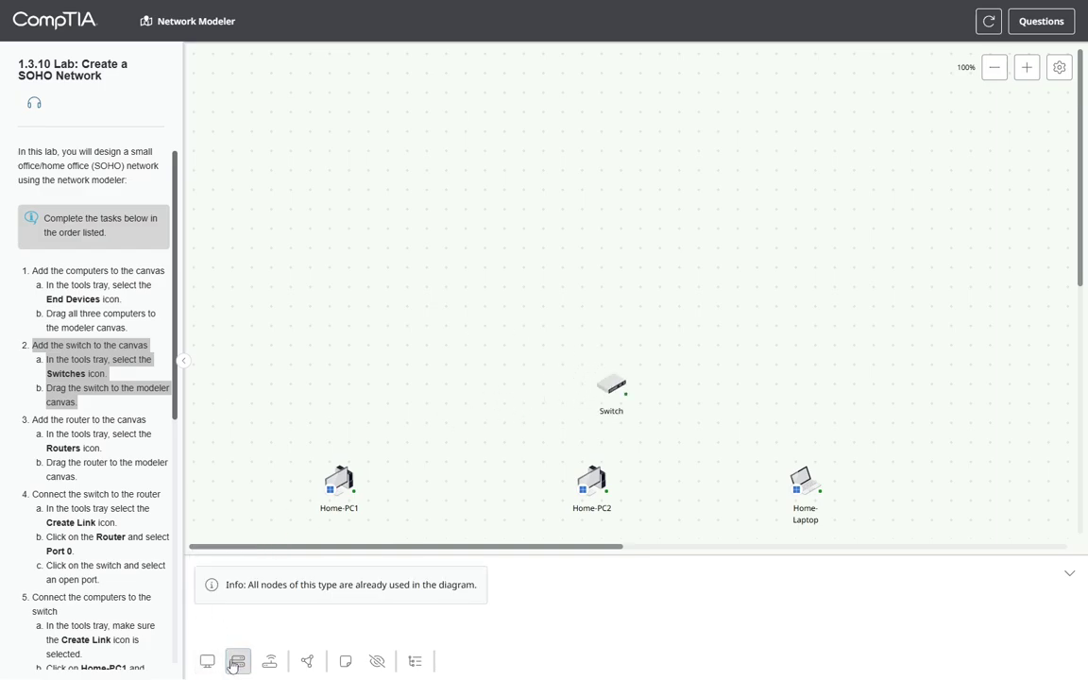
- Place a Router above the Switch and copy the step 4 instructions
drag(33, 419, 114, 479)
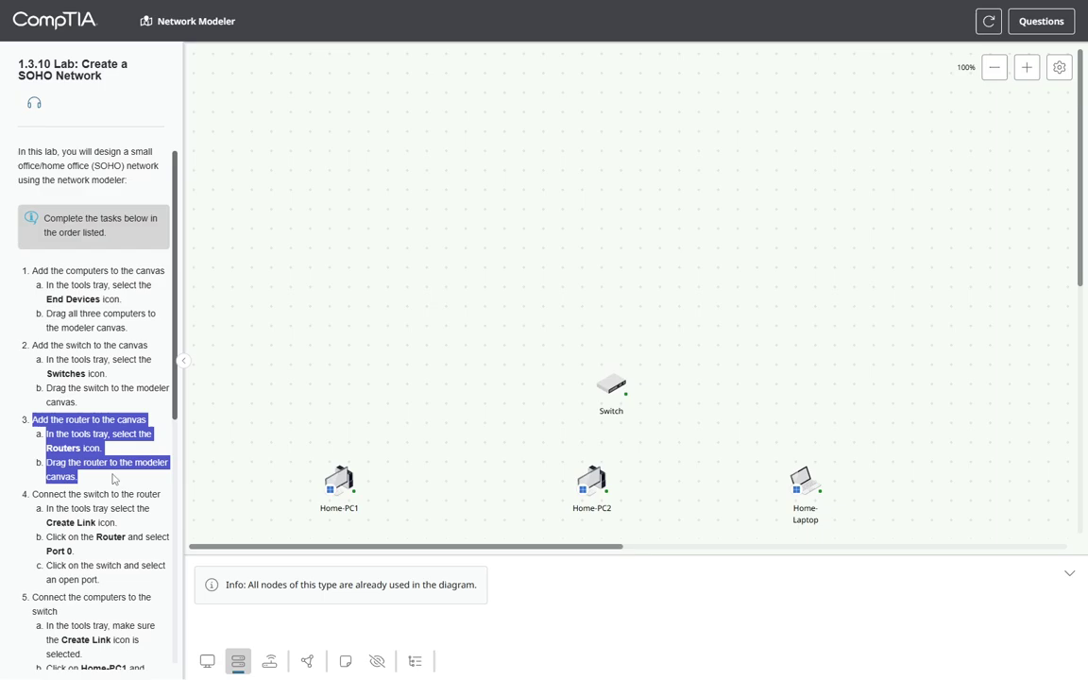
key(ctrl+c)
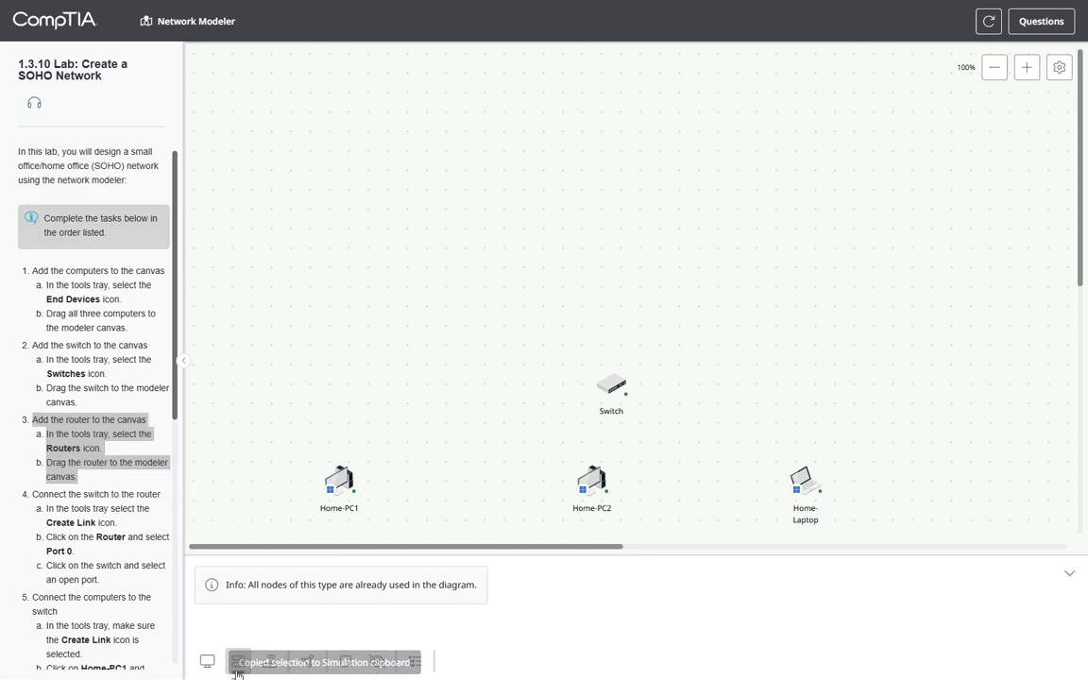
click(275, 666)
mouse_move(215, 587)
mouse_down()
mouse_move(609, 232)
mouse_move(630, 226)
mouse_up()
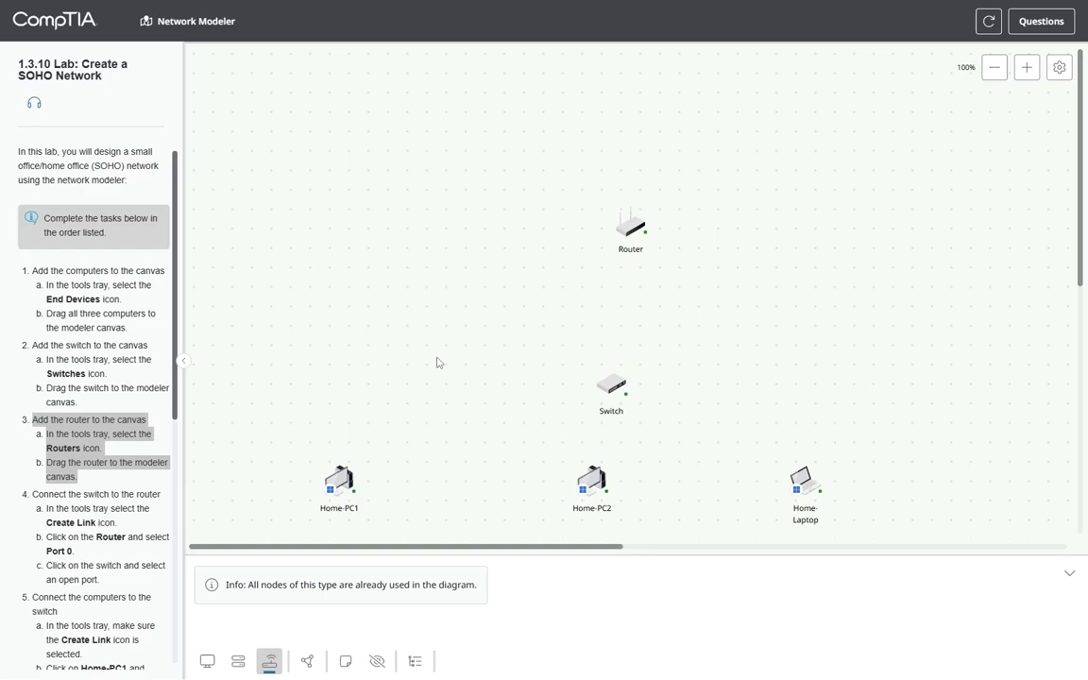
drag(32, 495, 111, 524)
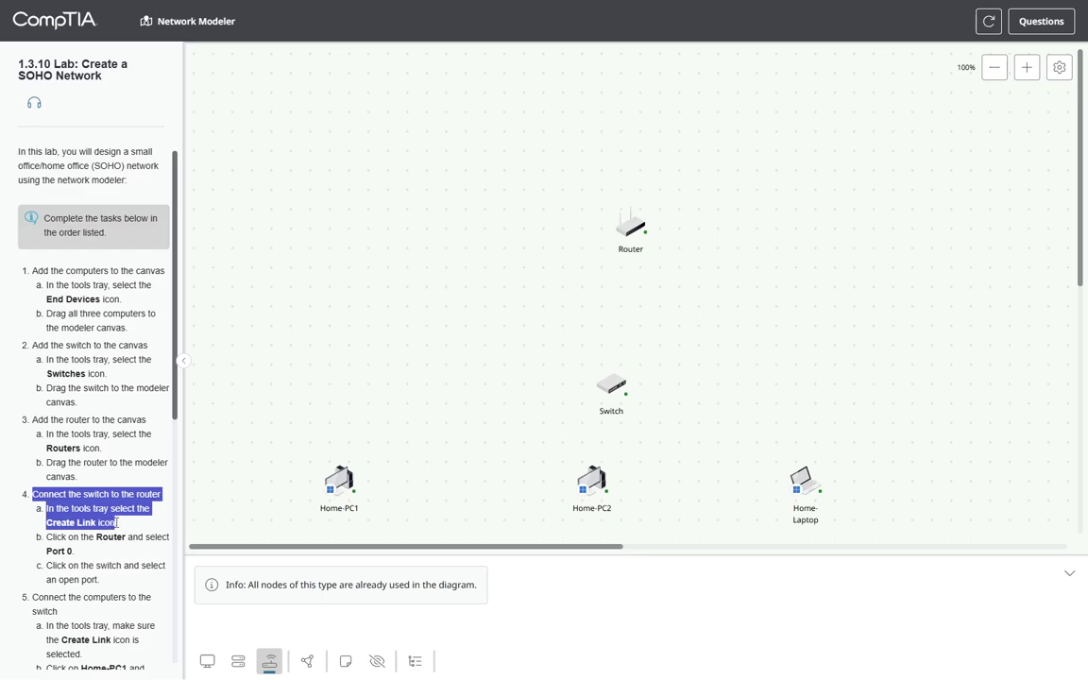
key(ctrl+c)
- Connect Router port 0 to Switch port 0 and align the router straight above the switch
click(306, 661)
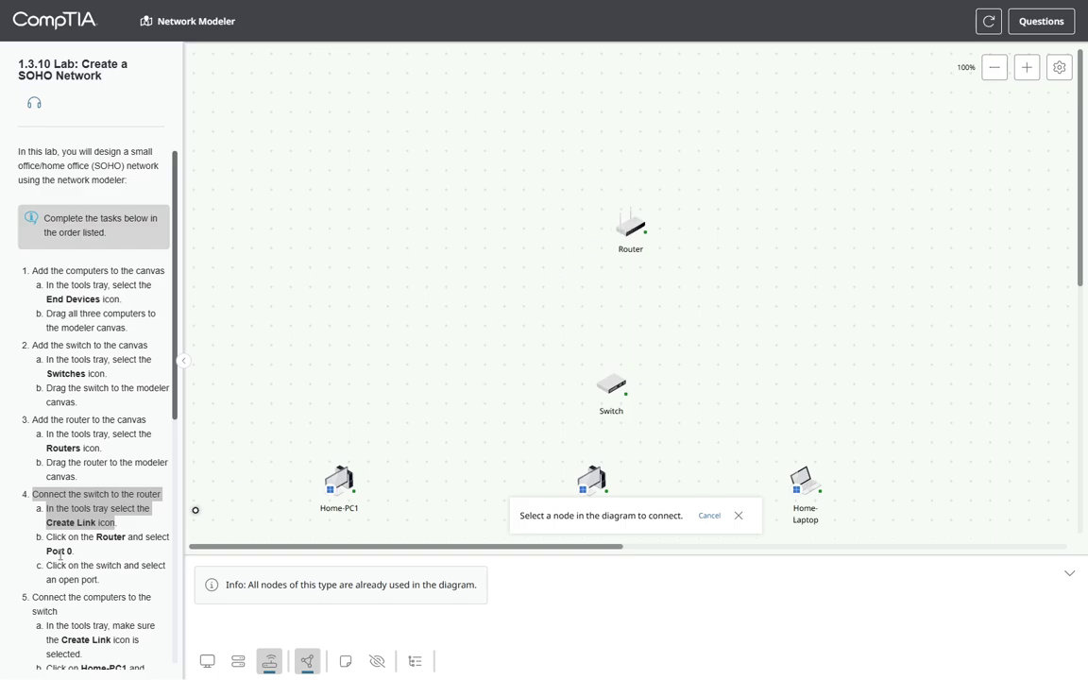
drag(47, 536, 115, 581)
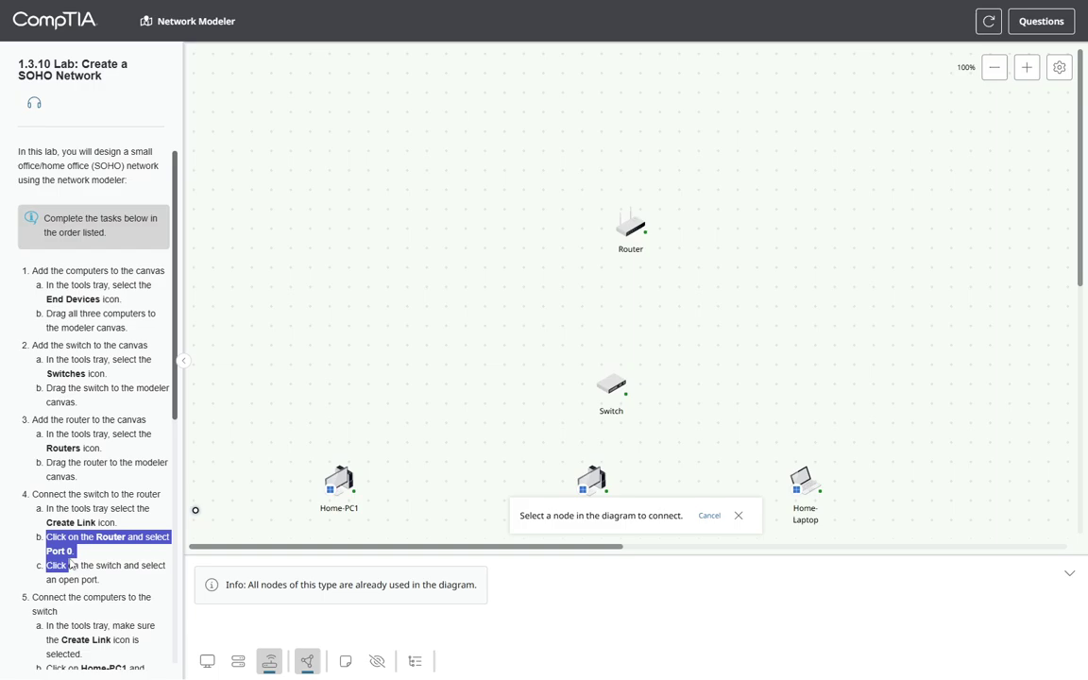
key(ctrl+c)
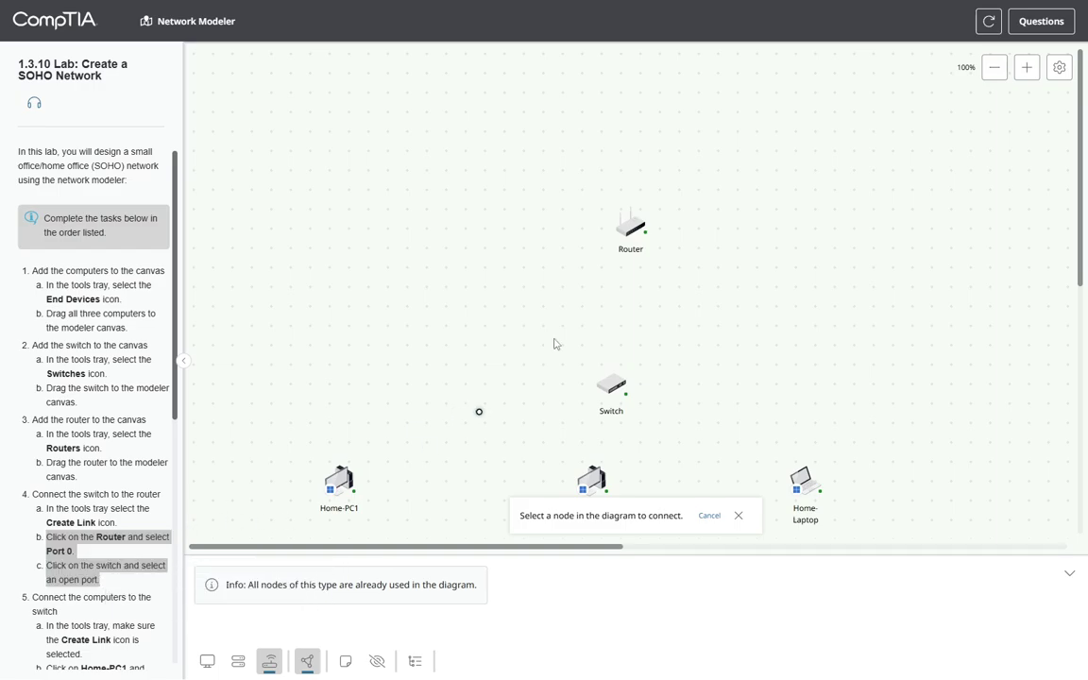
click(632, 228)
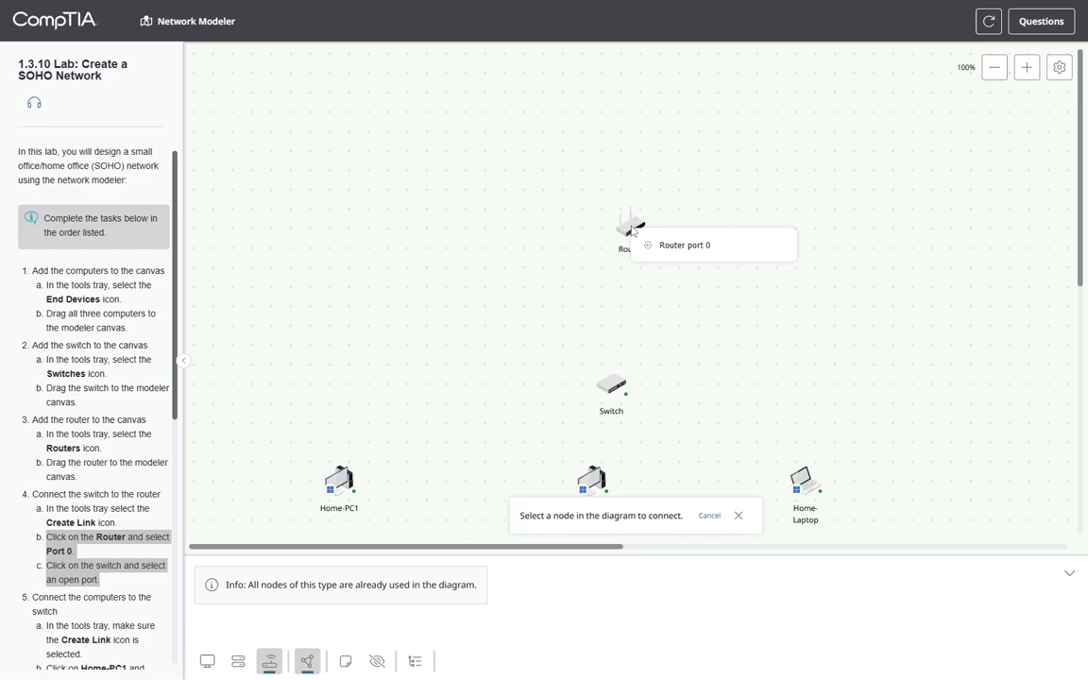
click(647, 245)
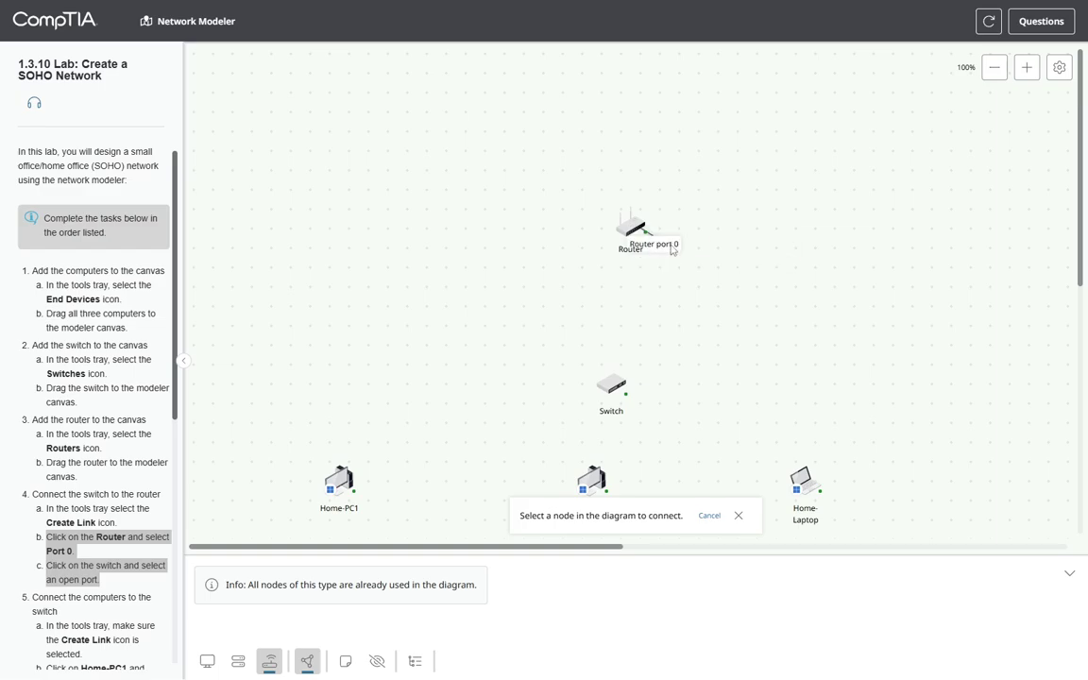
click(615, 387)
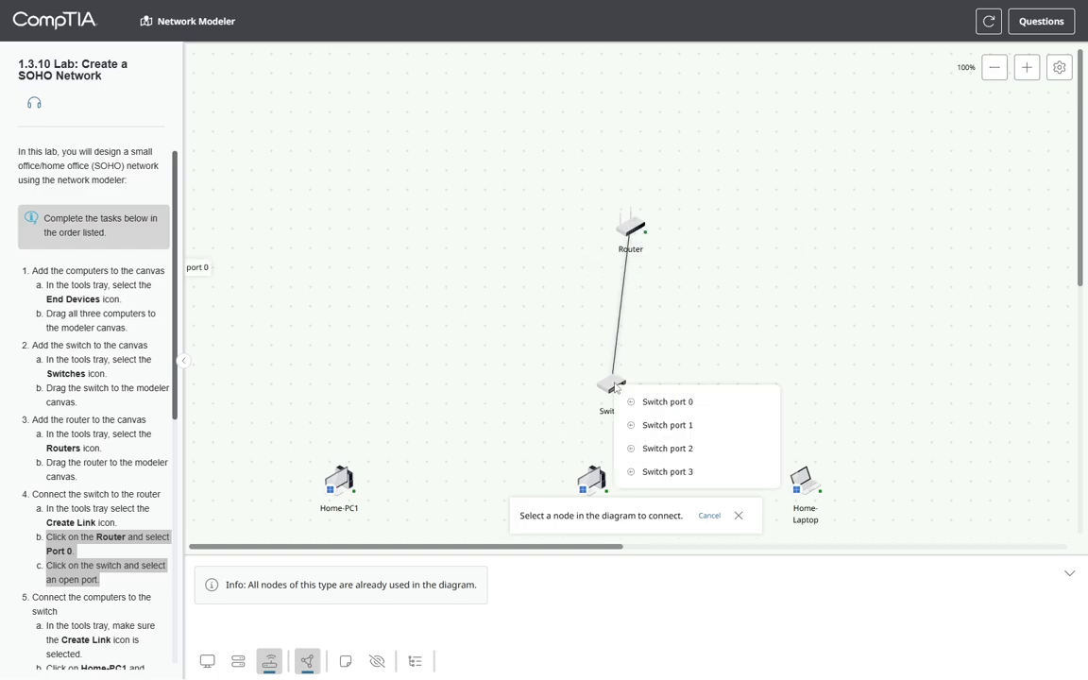
click(667, 403)
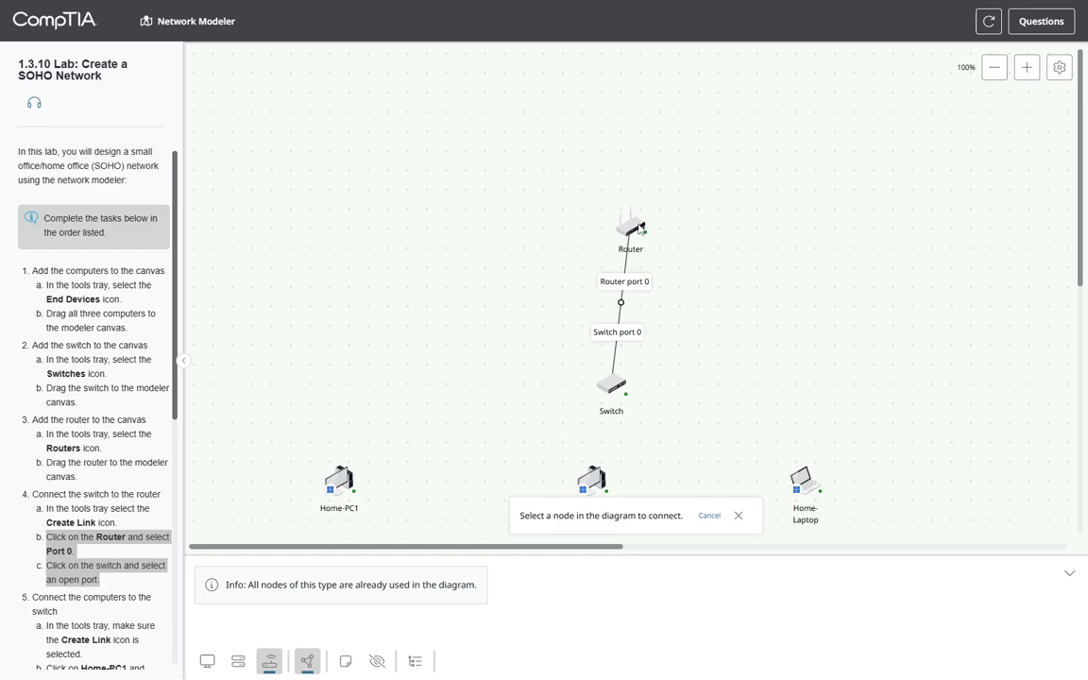
drag(630, 229, 610, 227)
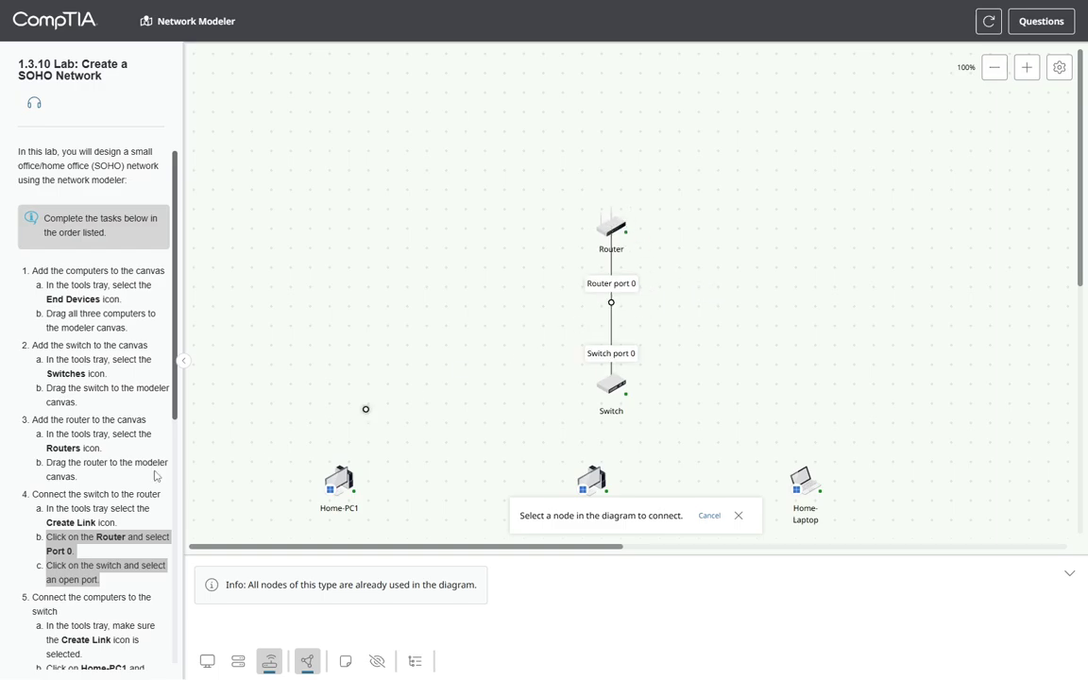
- Cable Switch port 1 to Home-PC1's Ethernet port
scroll(124, 478, down, 3)
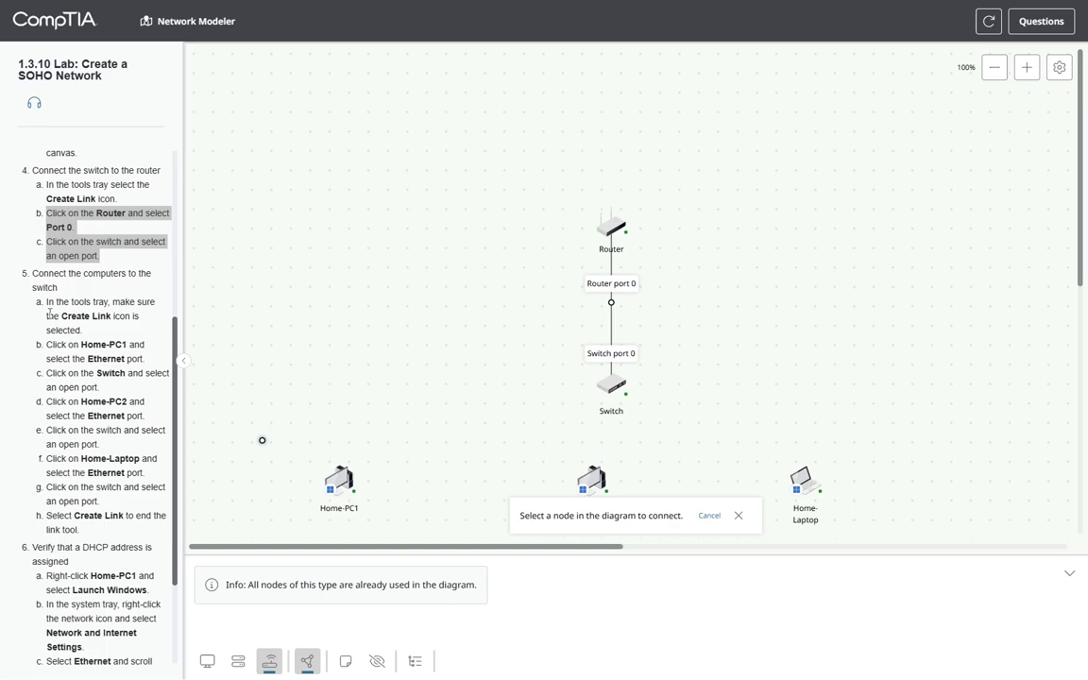
mouse_move(28, 276)
mouse_down()
mouse_move(139, 315)
mouse_move(144, 359)
mouse_up()
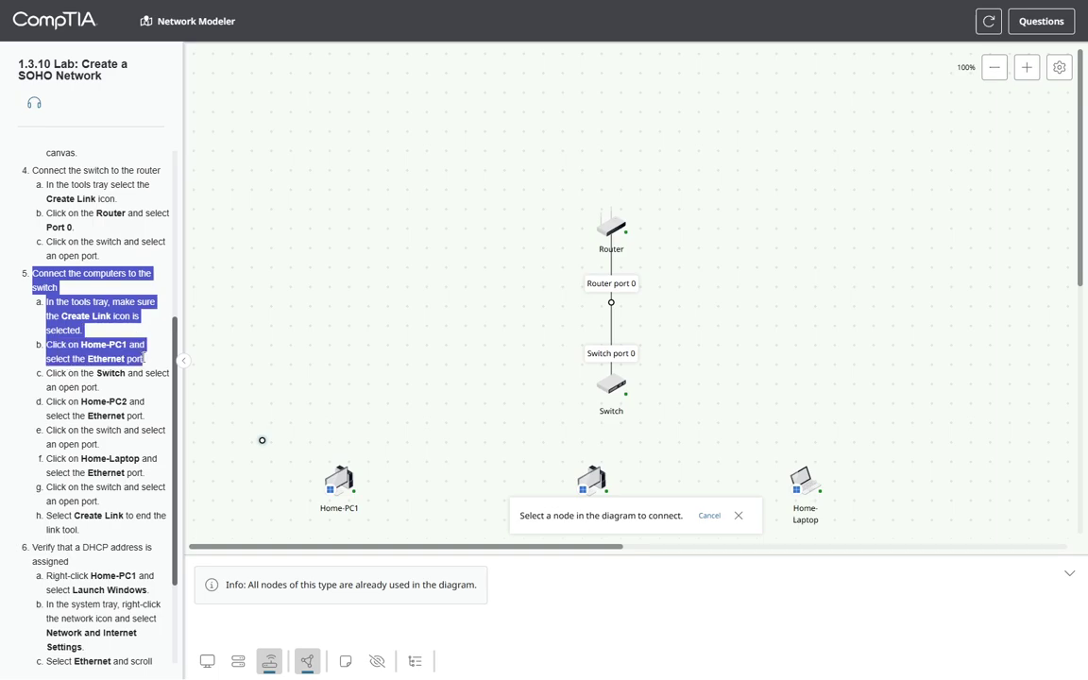
key(ctrl+c)
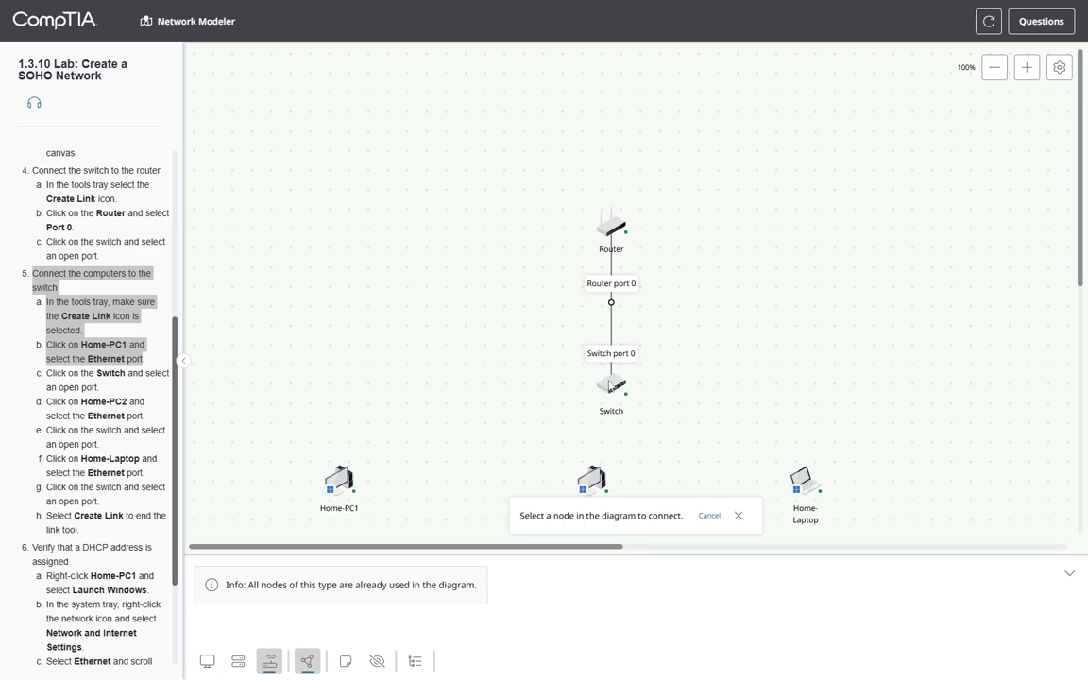
click(610, 386)
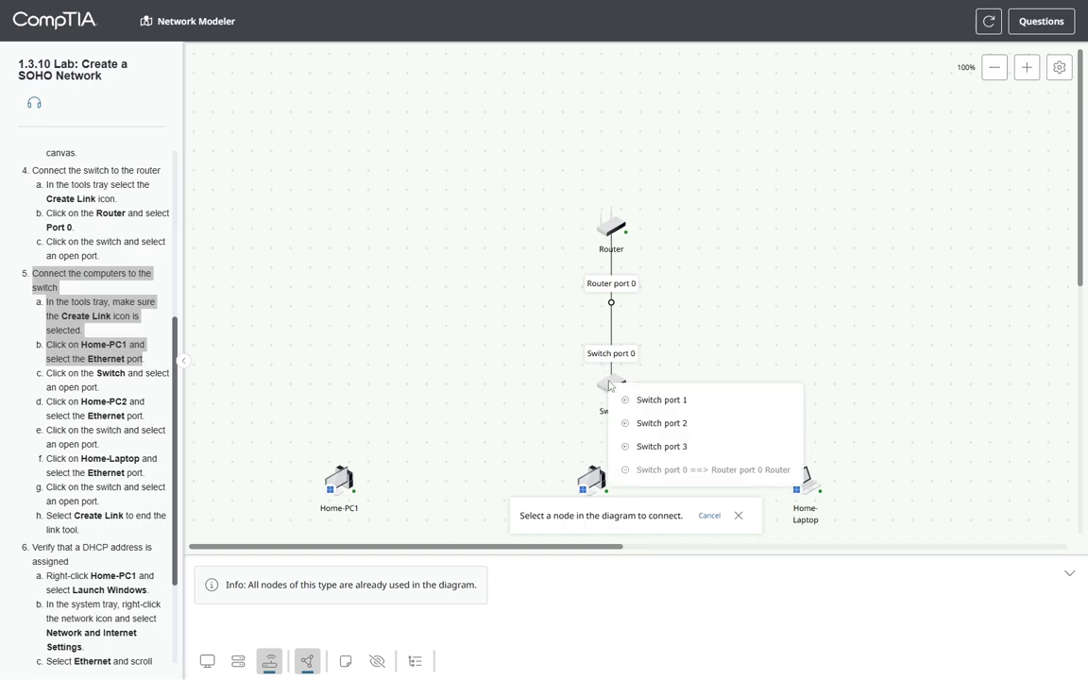
click(686, 403)
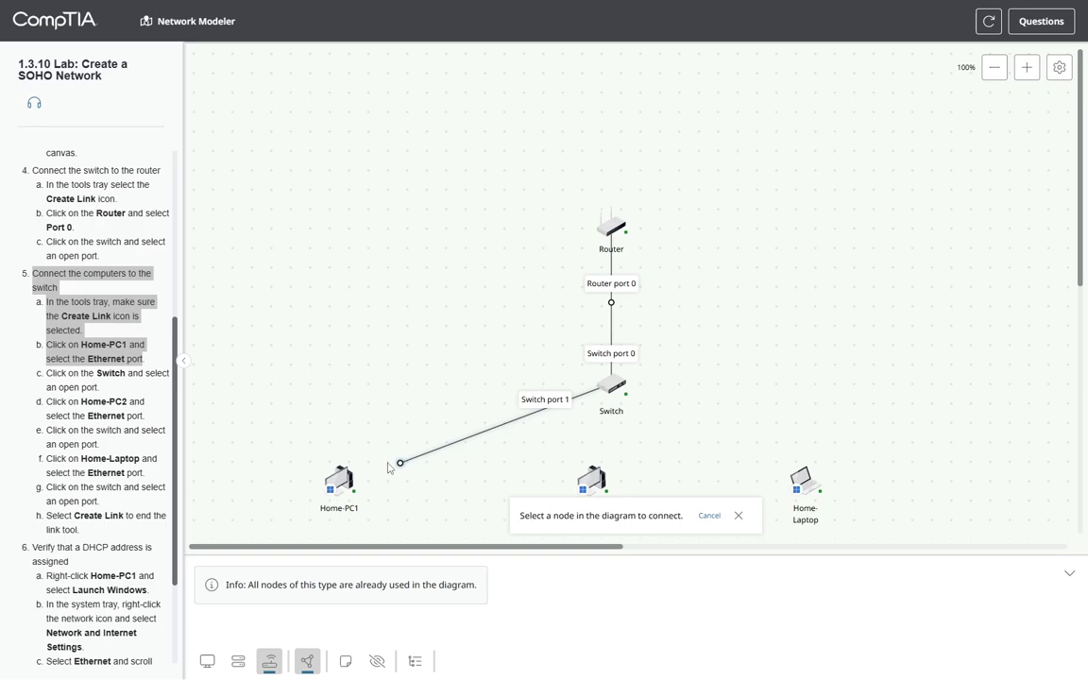
click(338, 478)
click(379, 498)
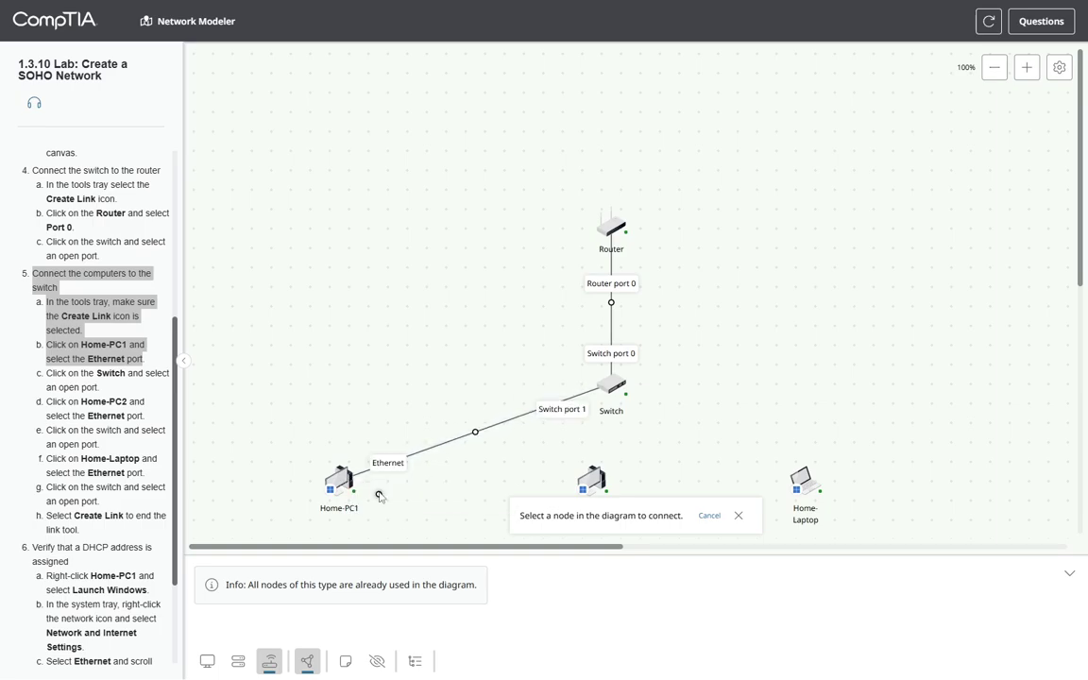
- Cable Switch port 2 to Home-PC2 and Switch port 3 to Home-Laptop via Ethernet
click(609, 387)
click(641, 403)
click(590, 479)
click(633, 497)
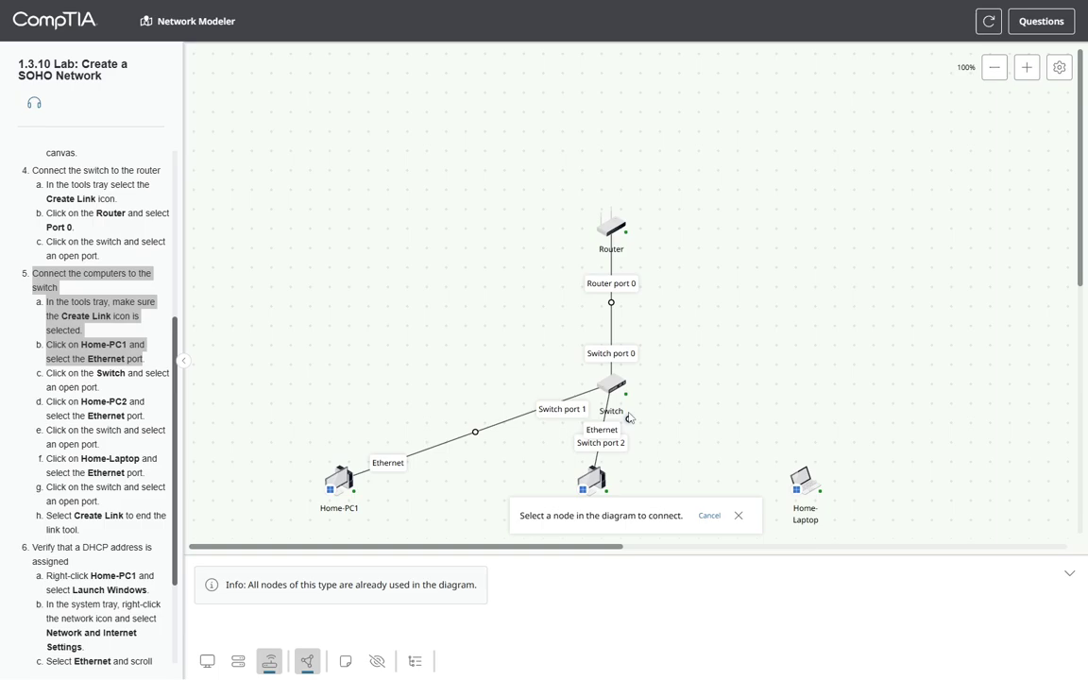
click(611, 385)
click(661, 401)
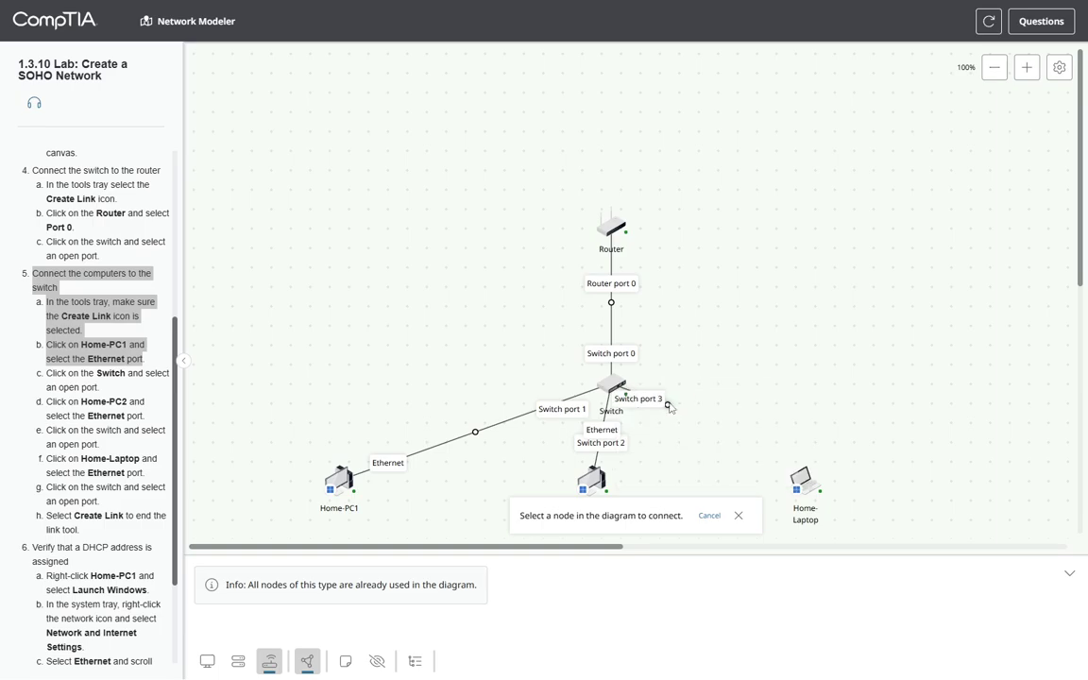
click(800, 484)
click(837, 500)
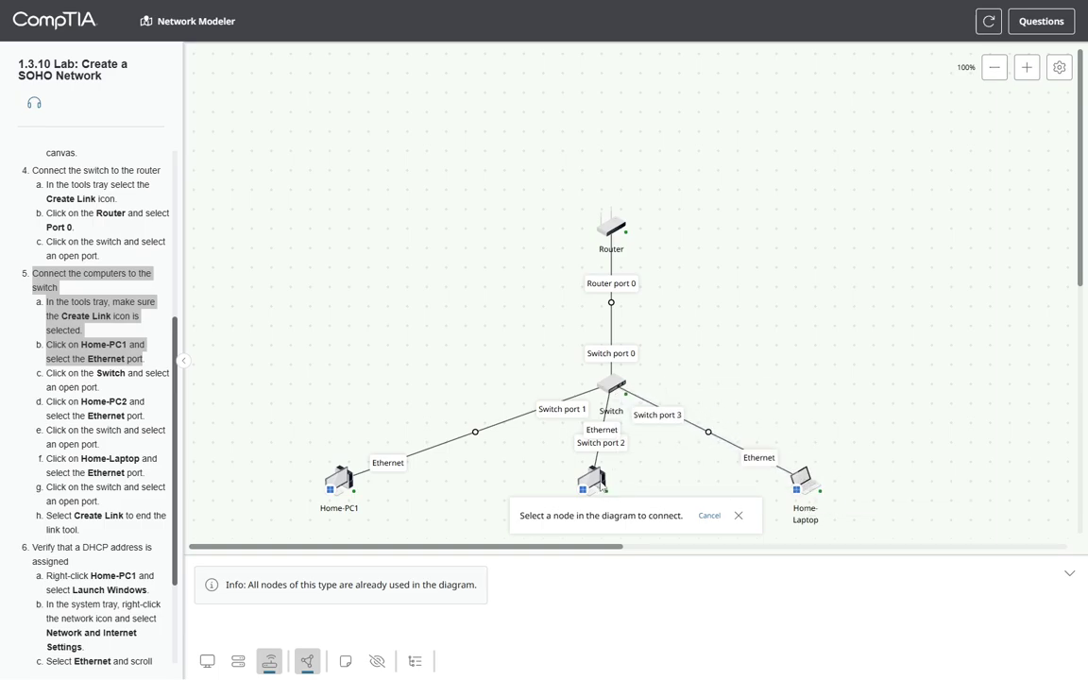
- Center Home-PC2 below the switch, dismiss the connection notice, and copy the DHCP instructions
drag(599, 490, 618, 493)
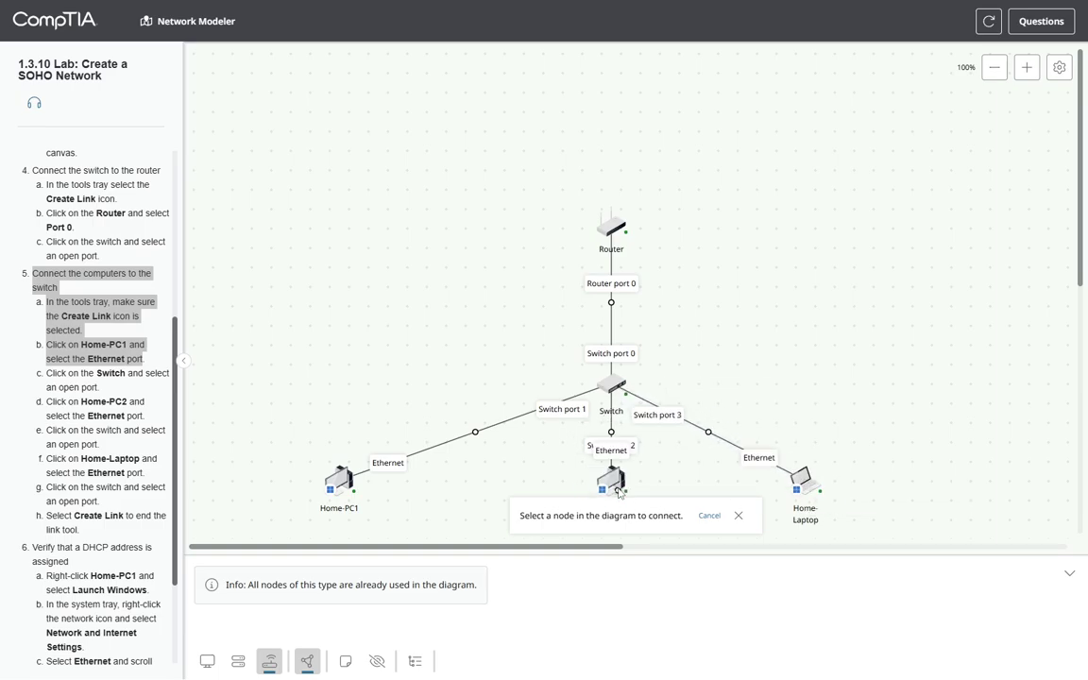
click(738, 515)
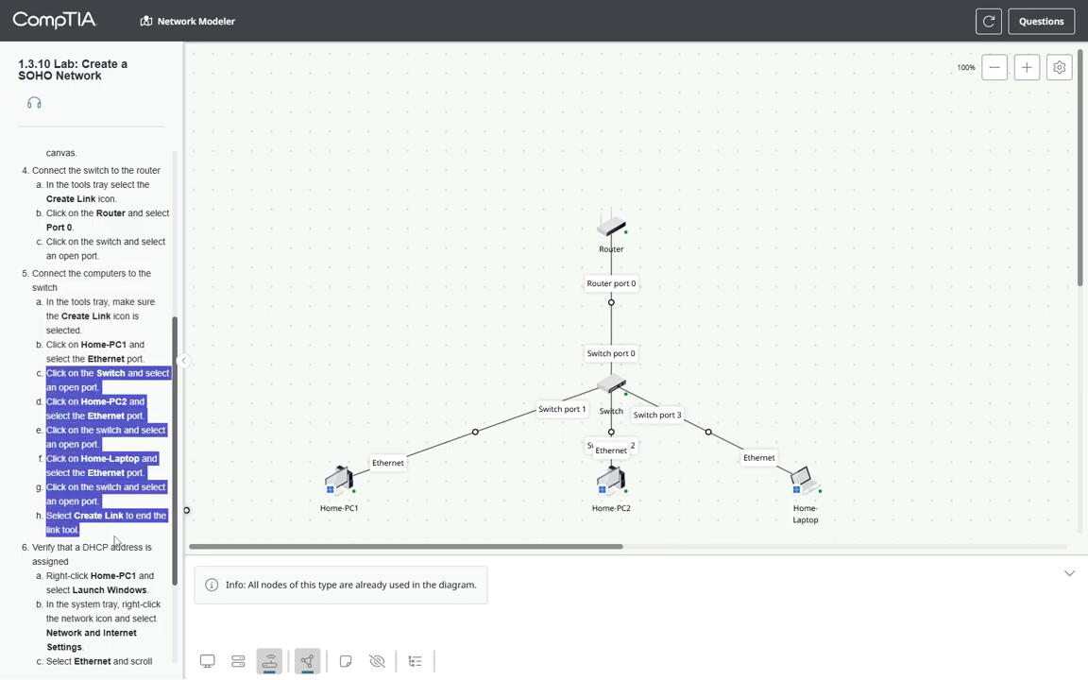
drag(49, 376, 113, 534)
scroll(117, 540, down, 2)
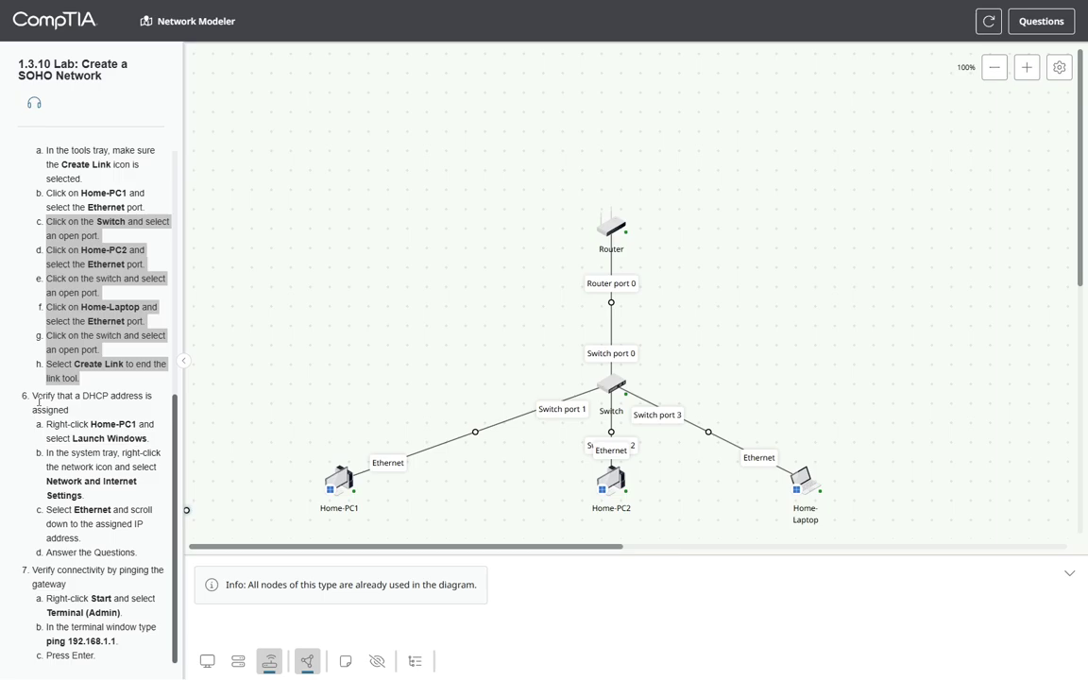
drag(33, 398, 84, 410)
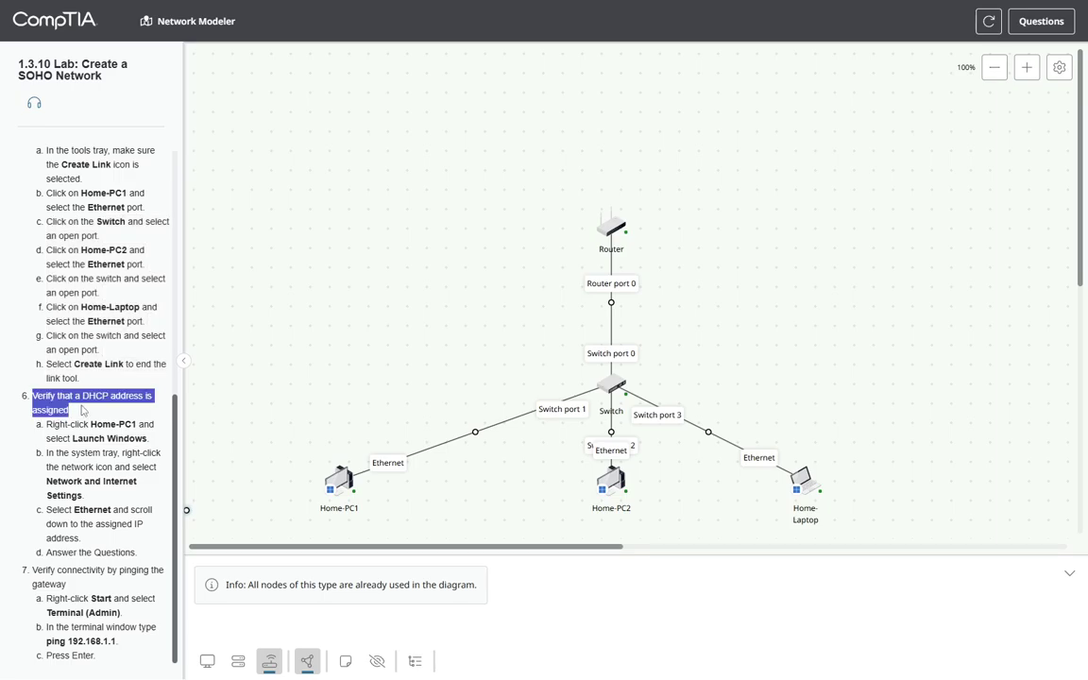
drag(49, 424, 156, 467)
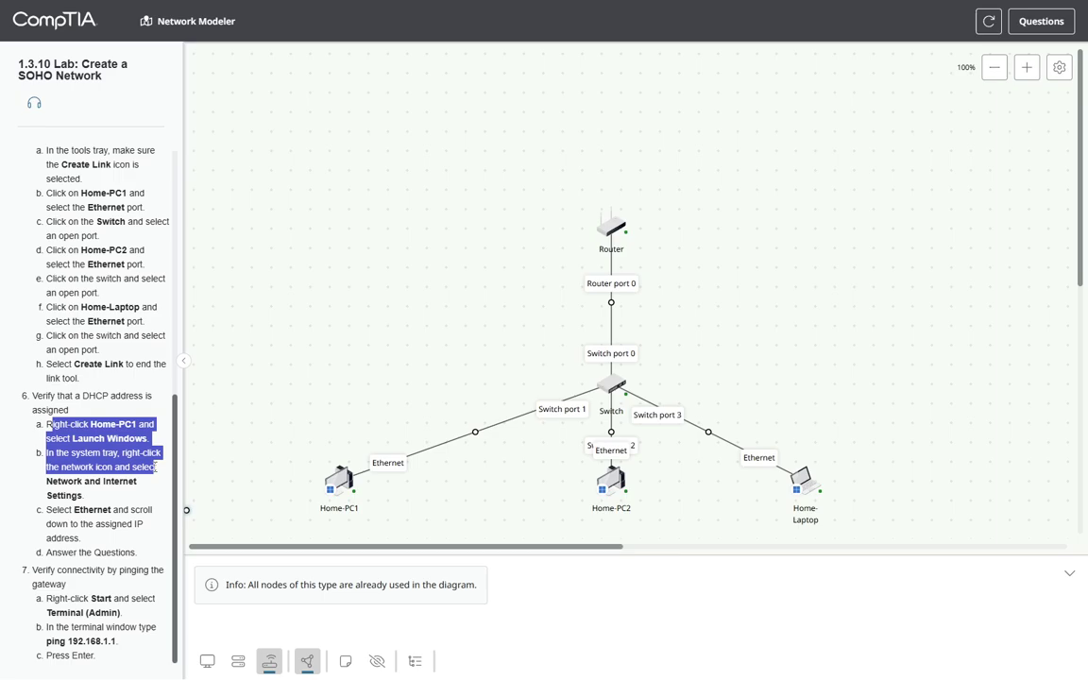
key(ctrl+c)
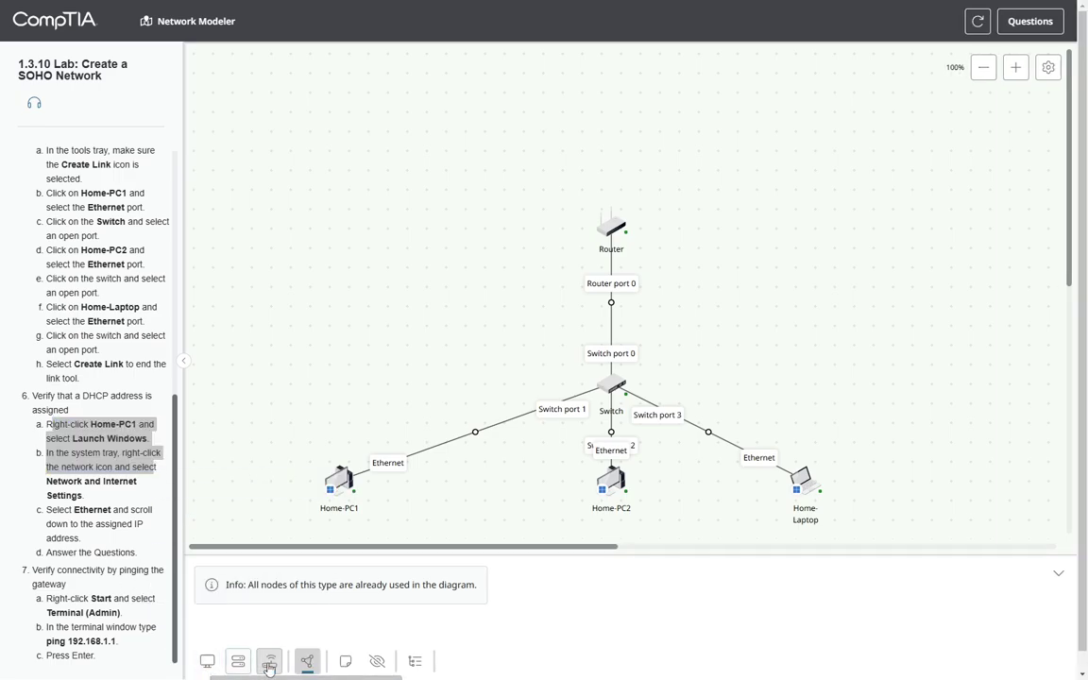
- Launch Home-PC1's Windows desktop and bring up the tray network icon's menu
right_click(346, 477)
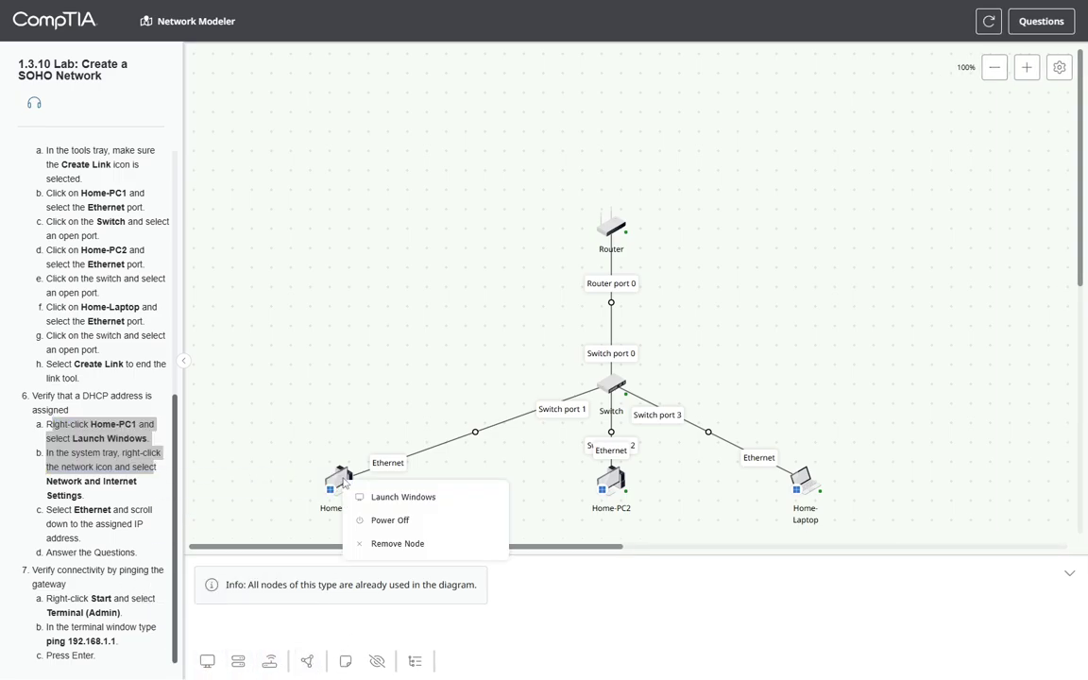
click(409, 500)
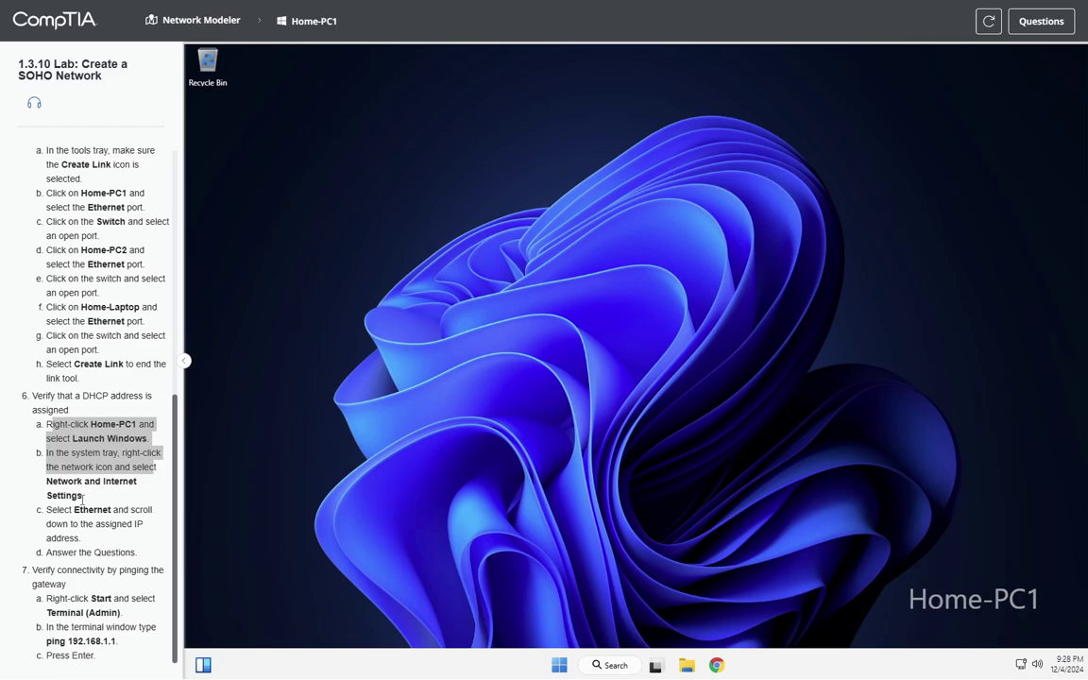
drag(48, 481, 94, 499)
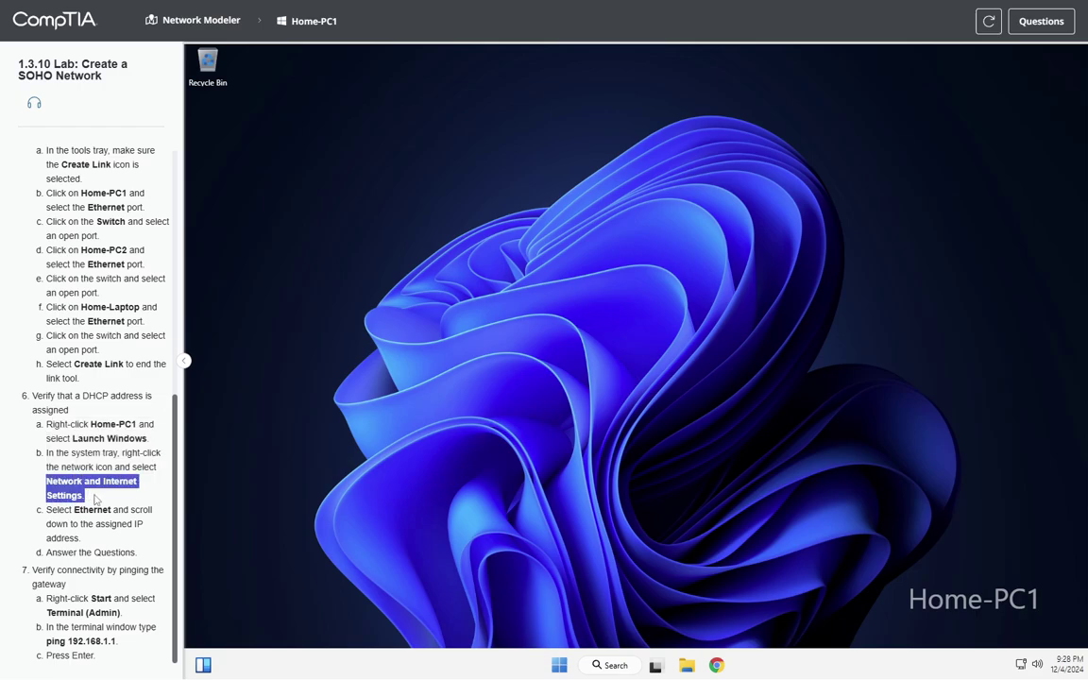
key(ctrl+c)
click(853, 489)
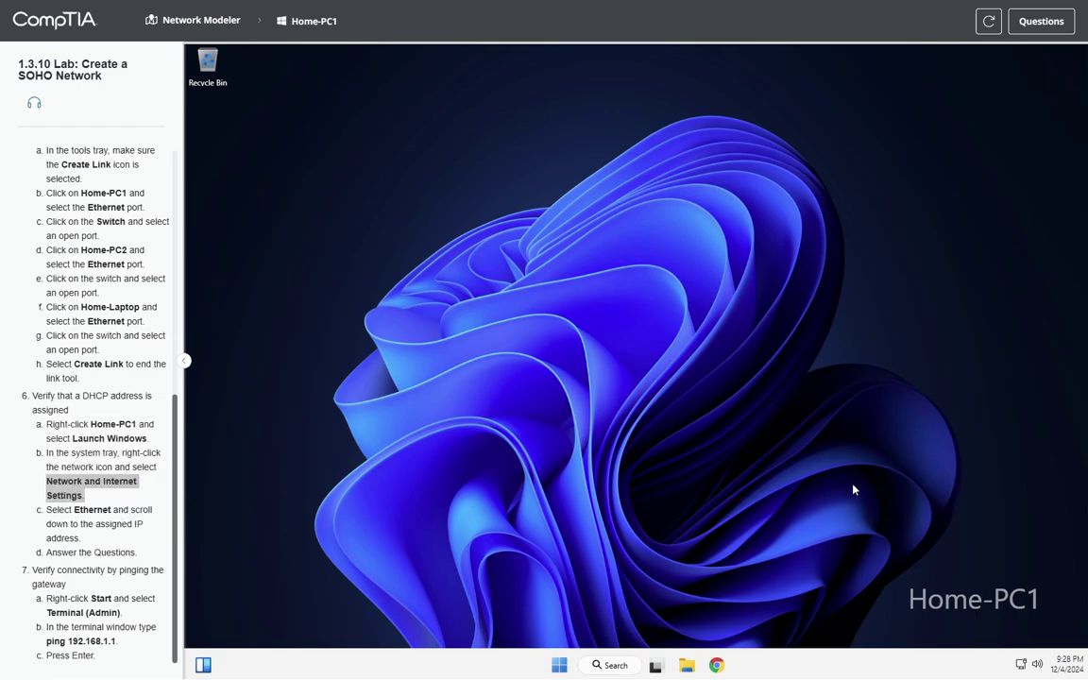
right_click(921, 600)
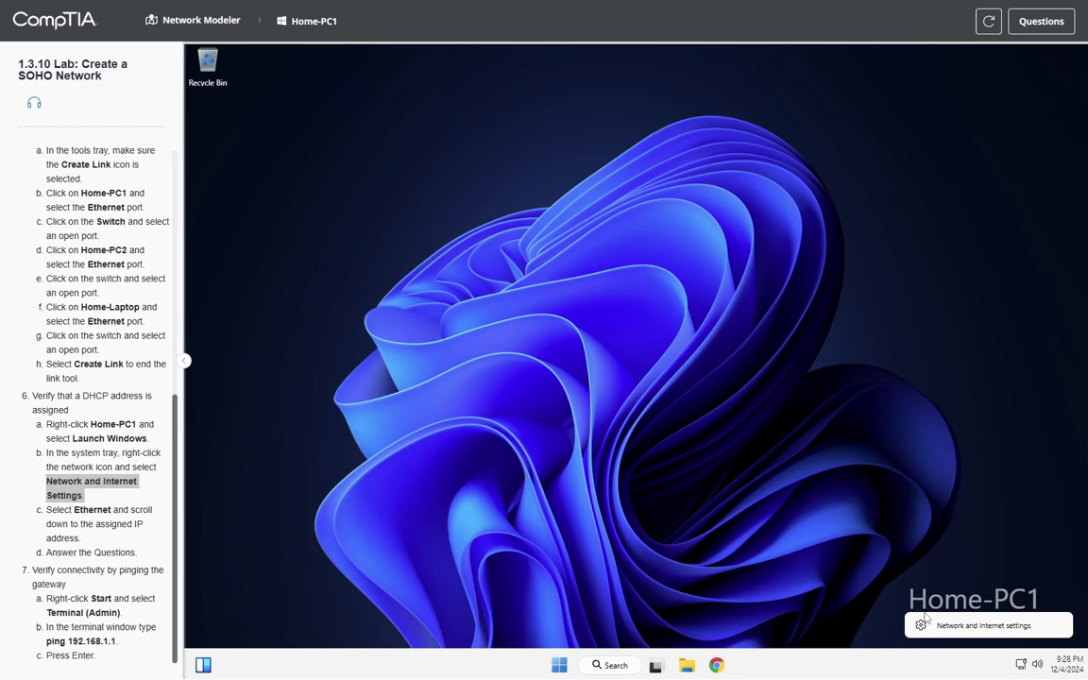
- Show Home-PC1's Ethernet details: IPv4 192.168.1.20 and DNS server 192.168.1.1, with the Settings window enlarged
click(983, 625)
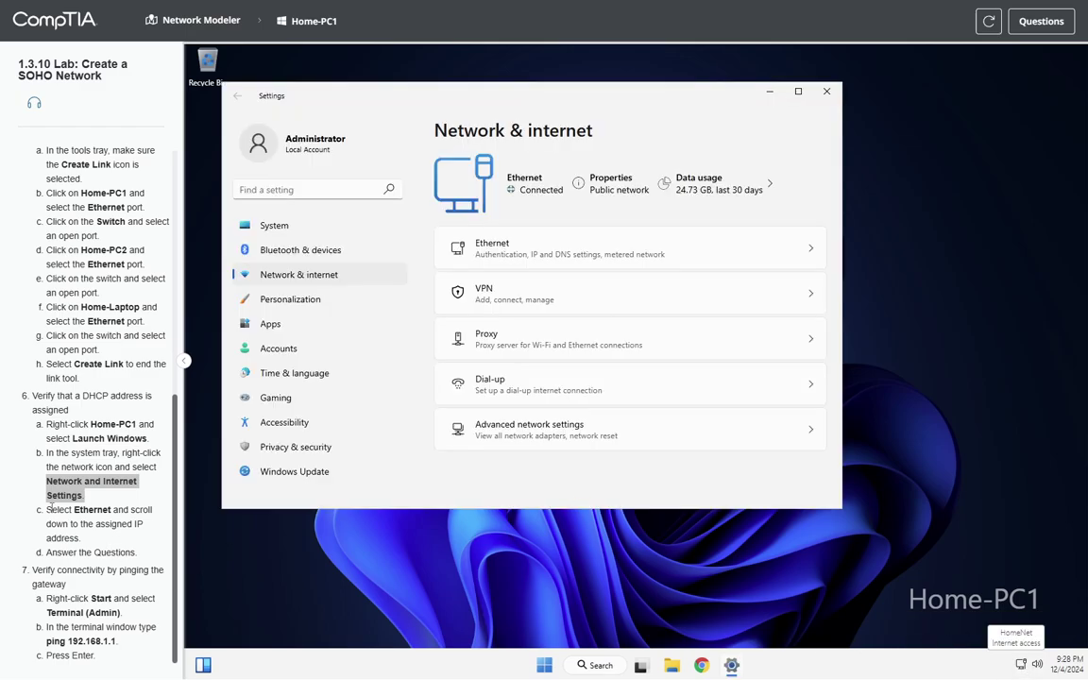
drag(45, 509, 133, 552)
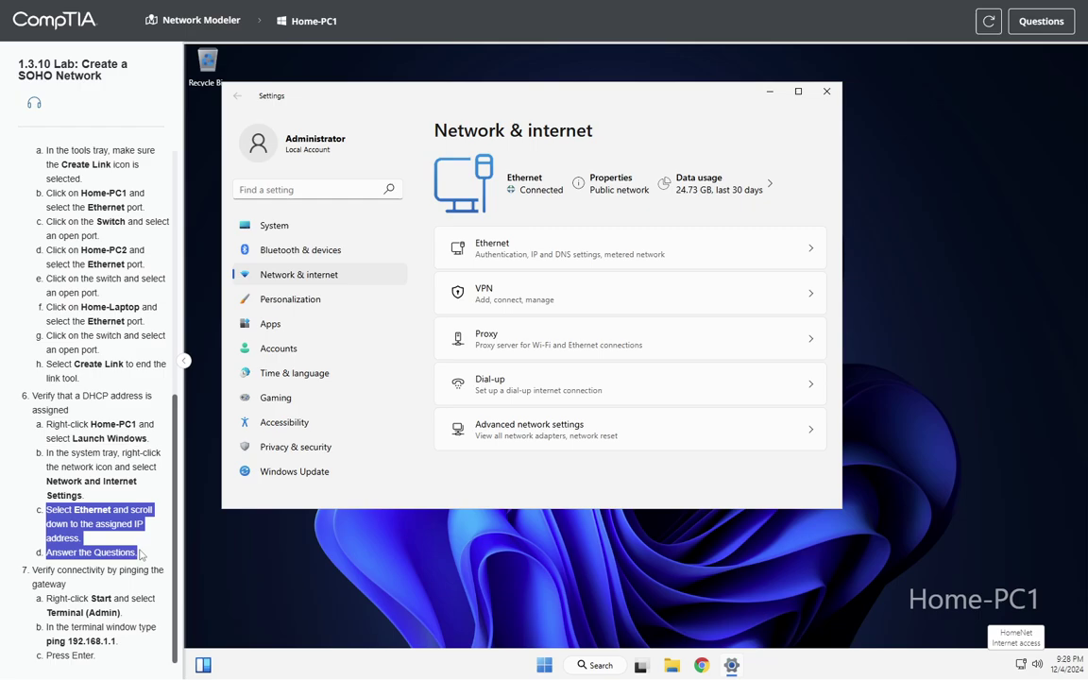
click(512, 244)
scroll(604, 321, down, 2)
scroll(608, 326, down, 3)
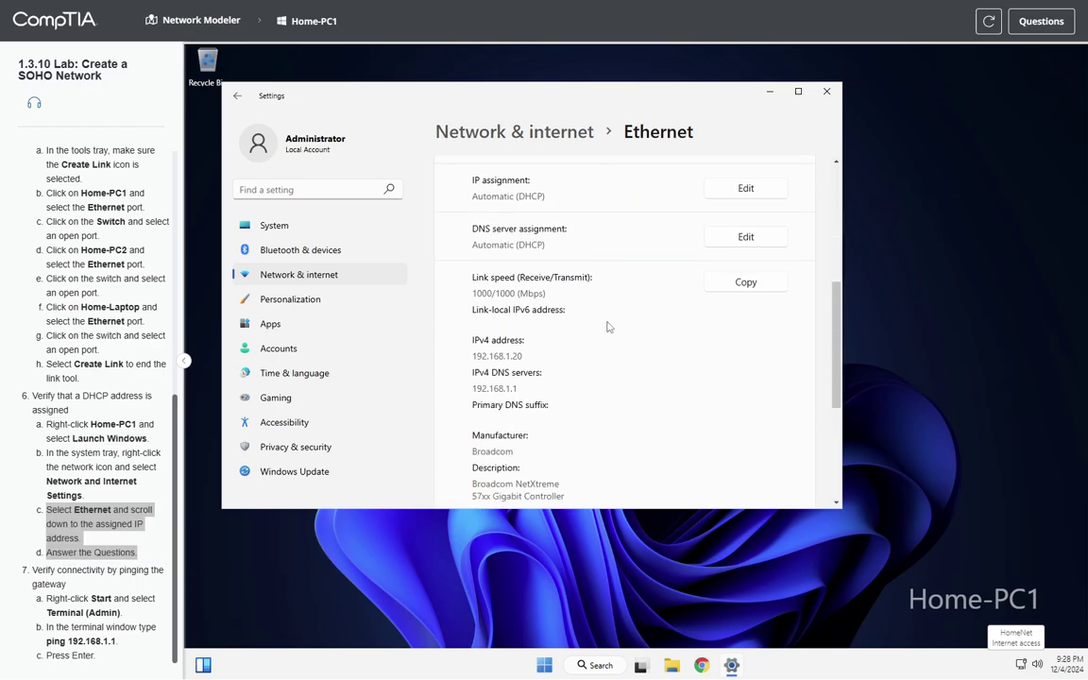
scroll(608, 327, down, 1)
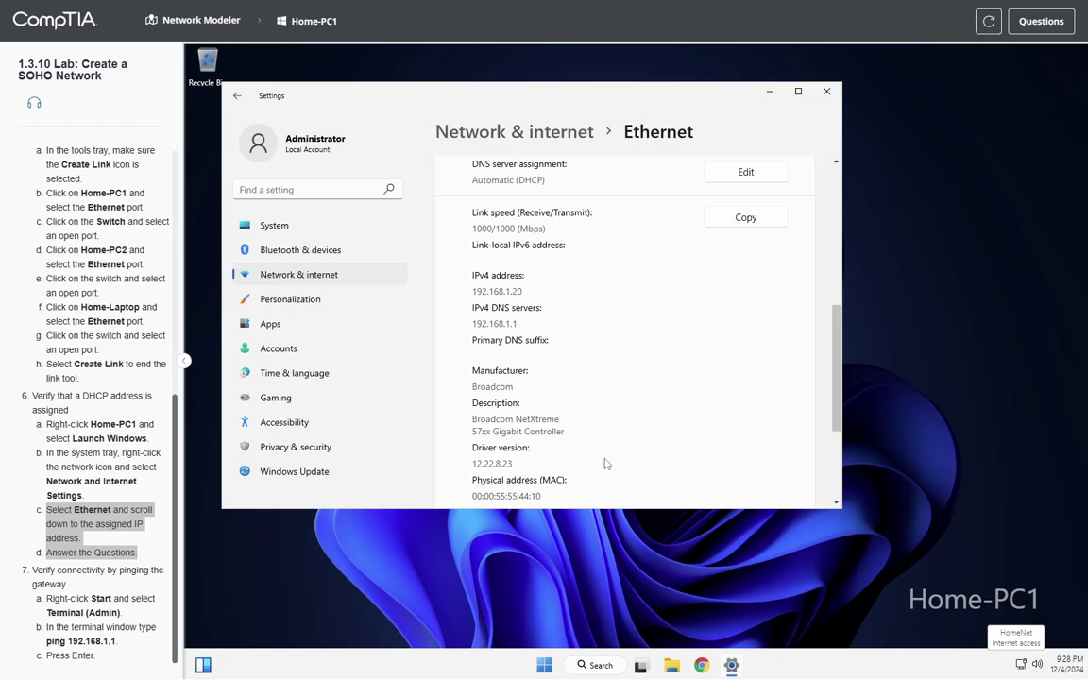
drag(611, 510, 613, 562)
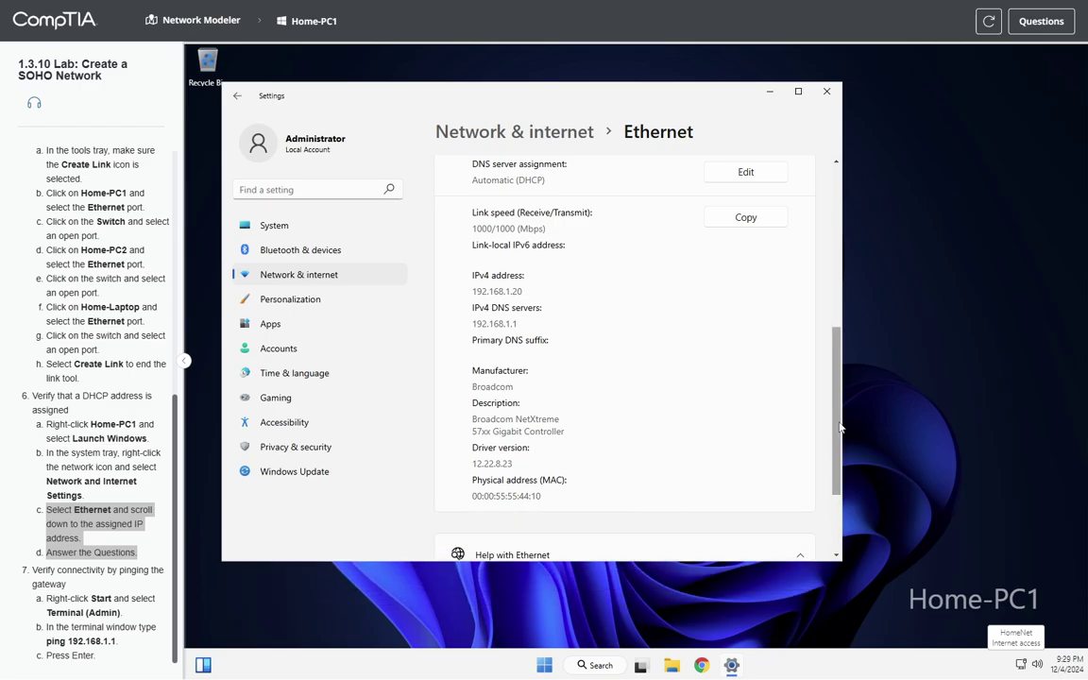
drag(838, 428, 839, 421)
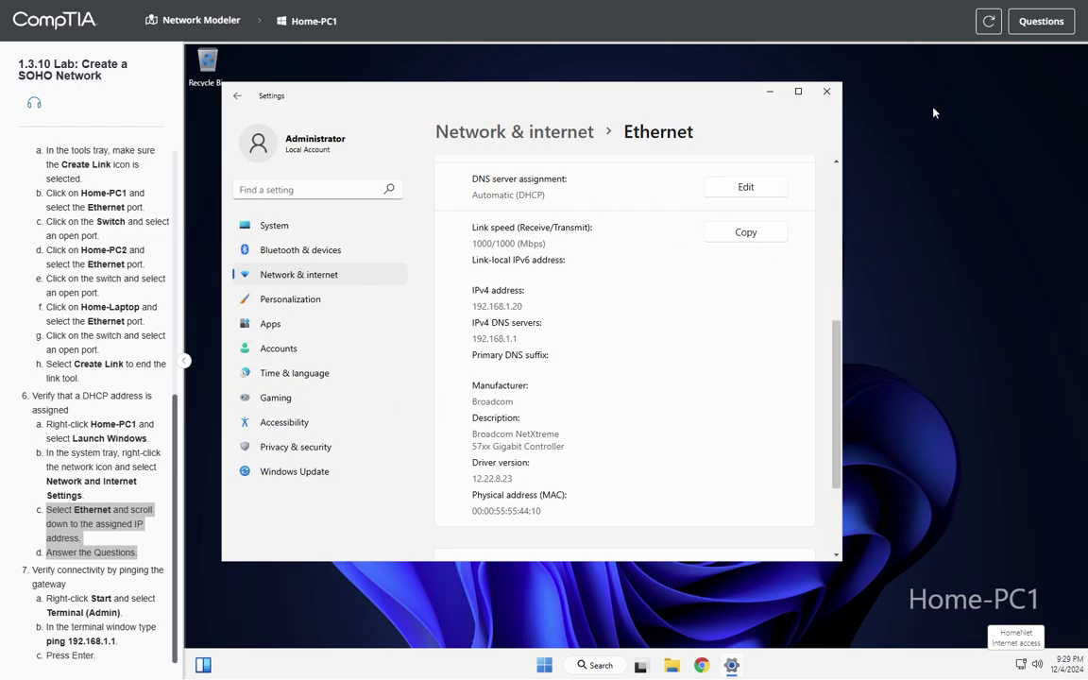
- In the Questions panel, choose 192.168.1.0 for question 1 and 192.168.1.1 for question 2
click(1033, 28)
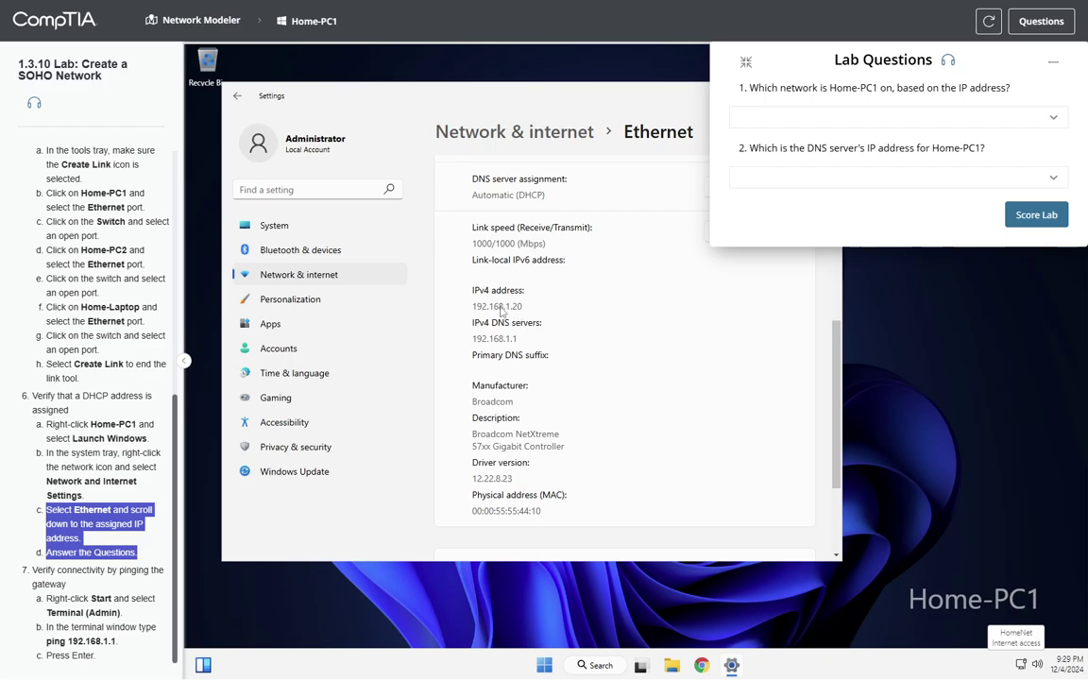
click(836, 118)
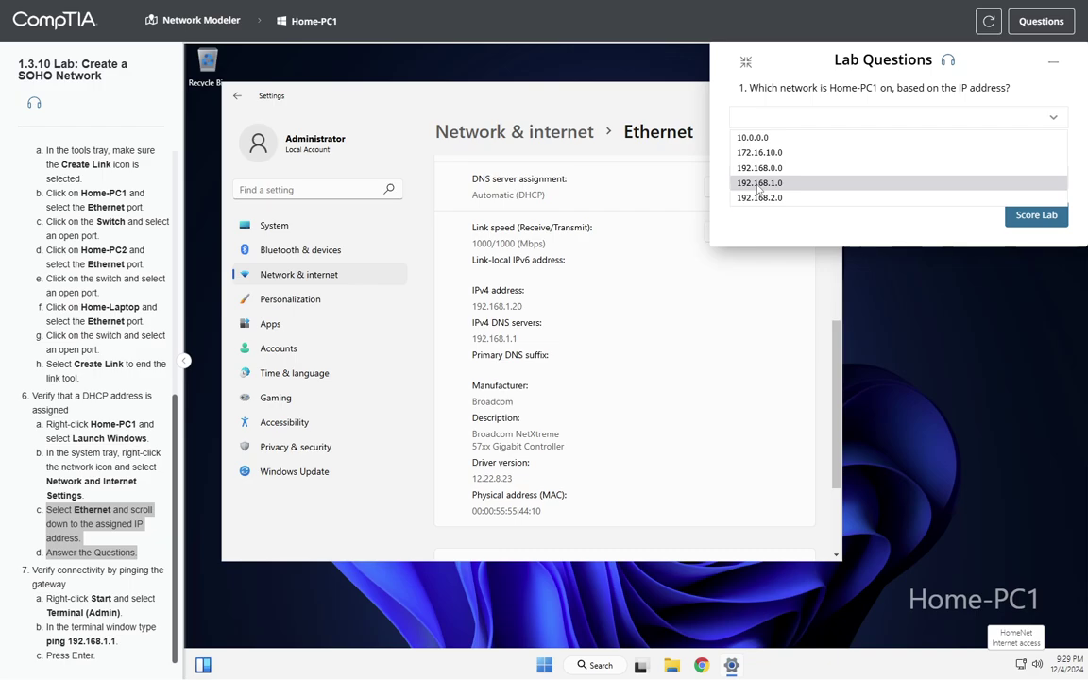
click(758, 184)
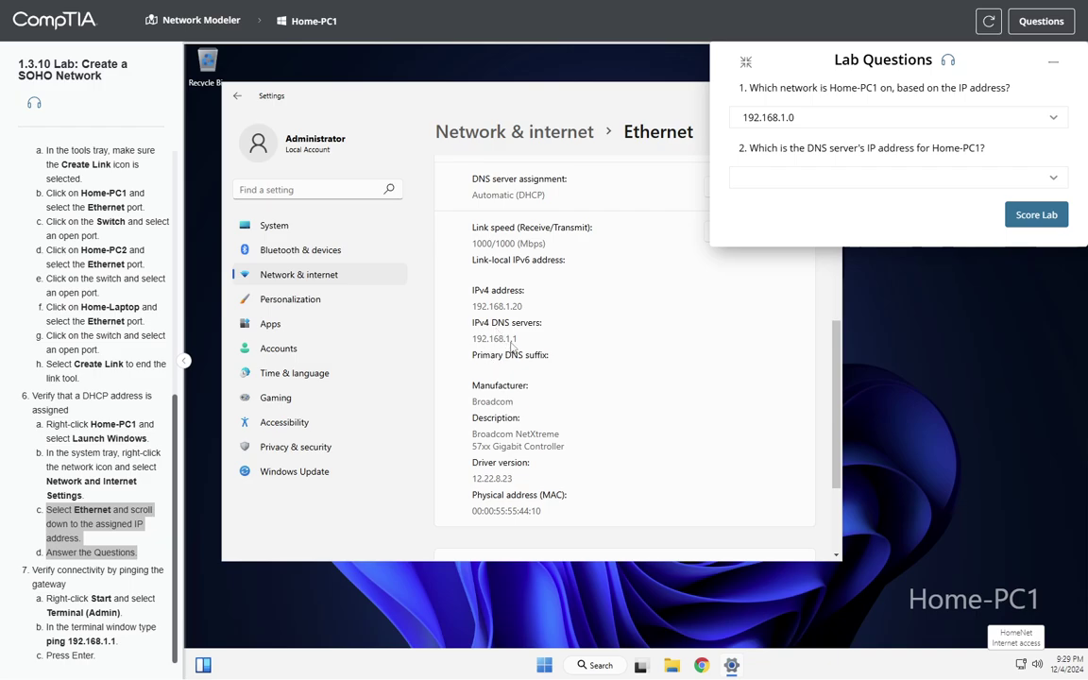
click(784, 177)
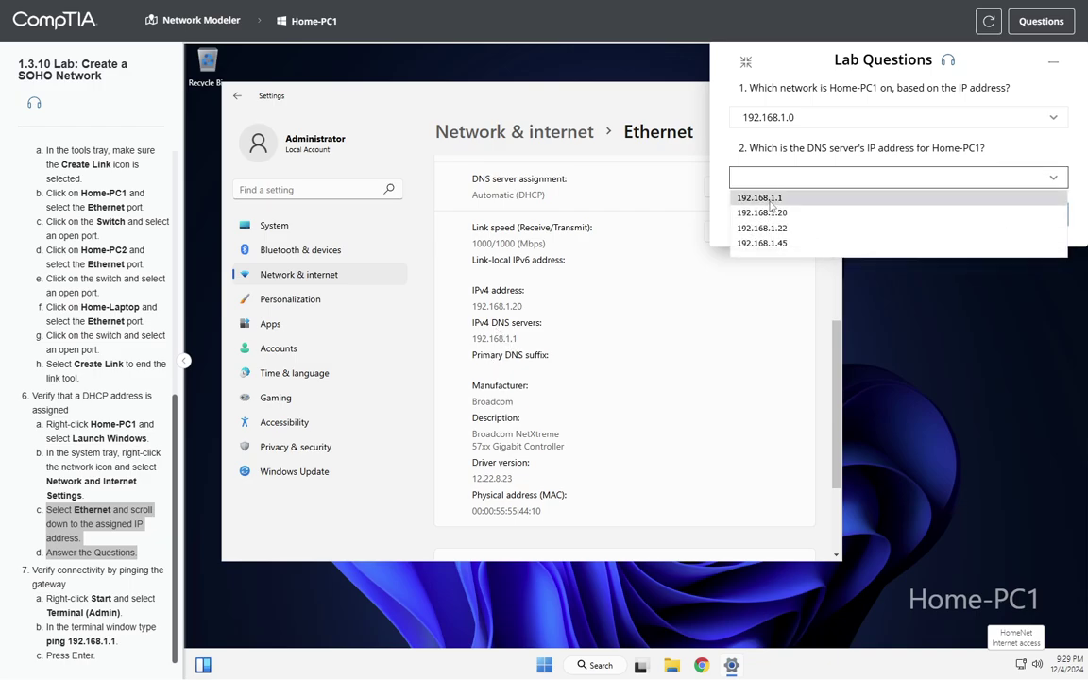
click(770, 200)
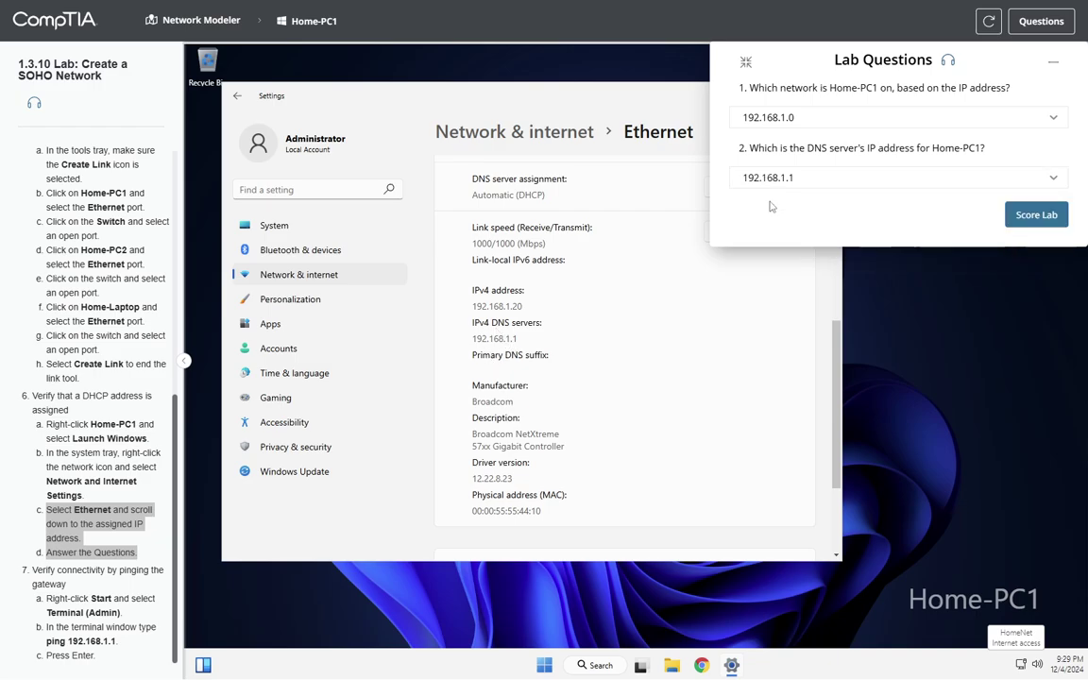
click(106, 566)
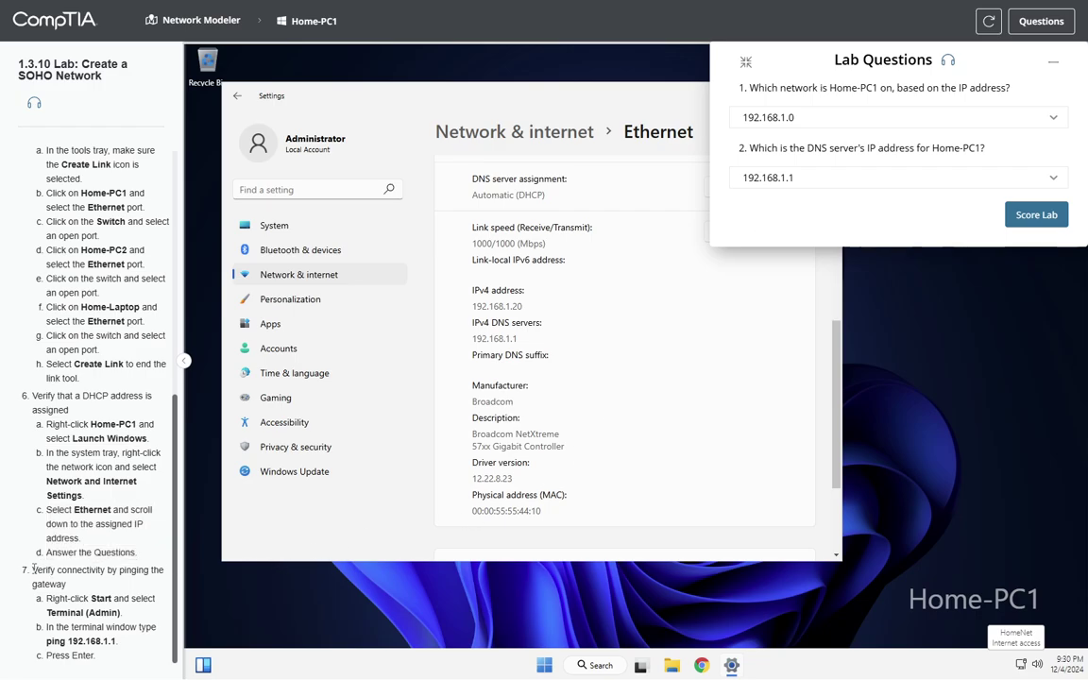
- Run 'ping 192.168.1.1' in a Terminal (Admin) window, getting four replies and 0% loss
drag(33, 570, 99, 662)
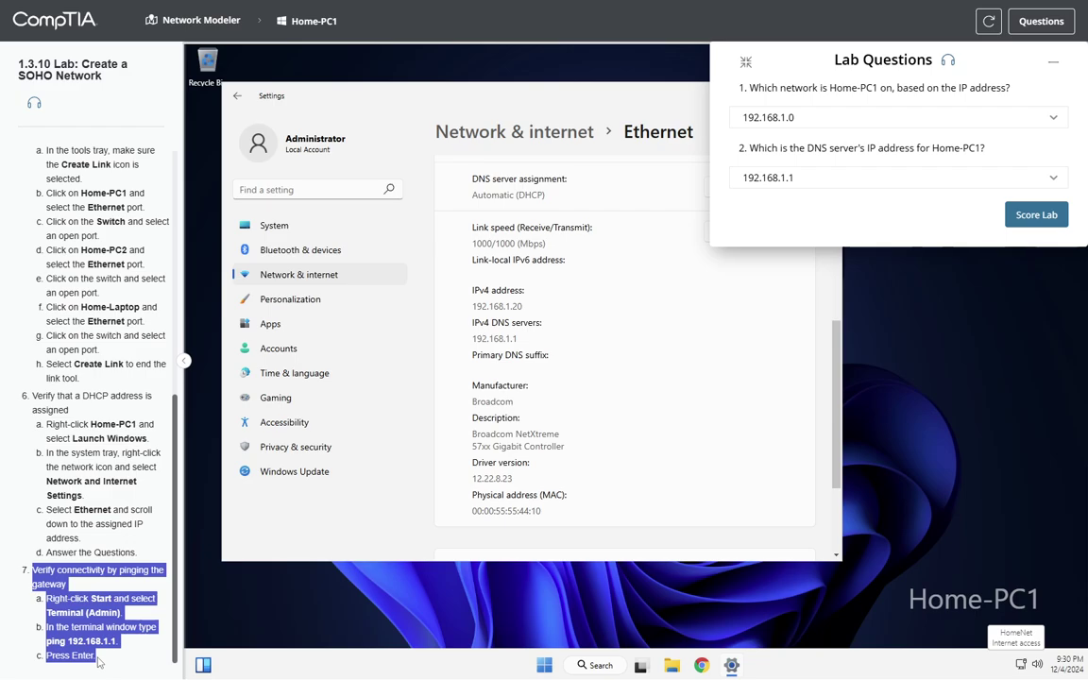
key(ctrl+c)
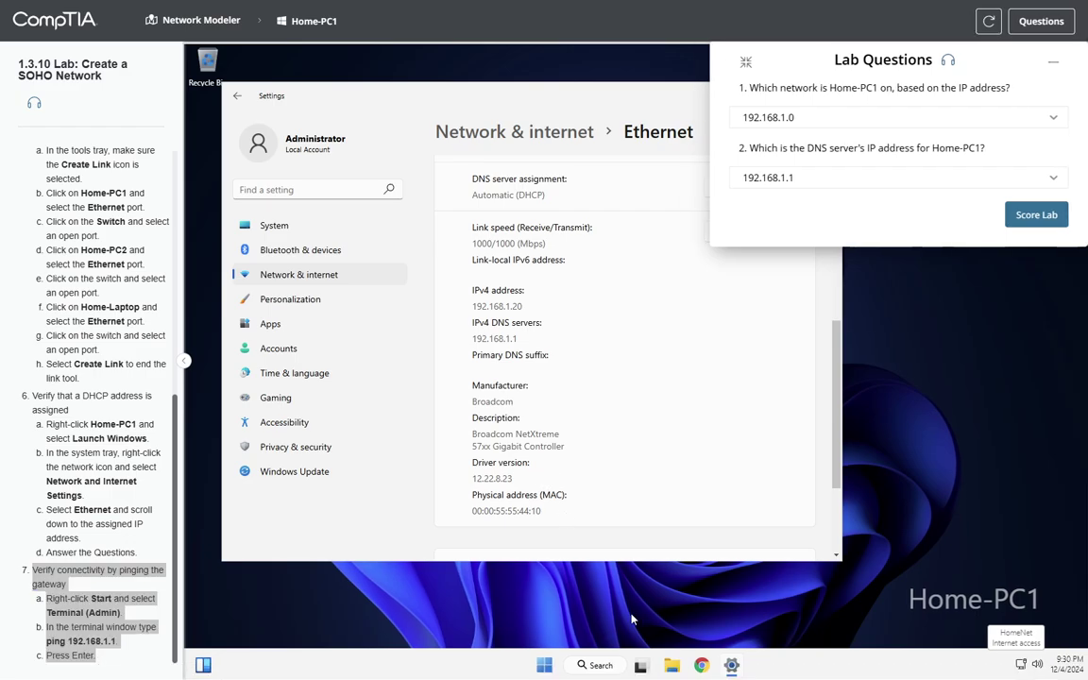
right_click(544, 665)
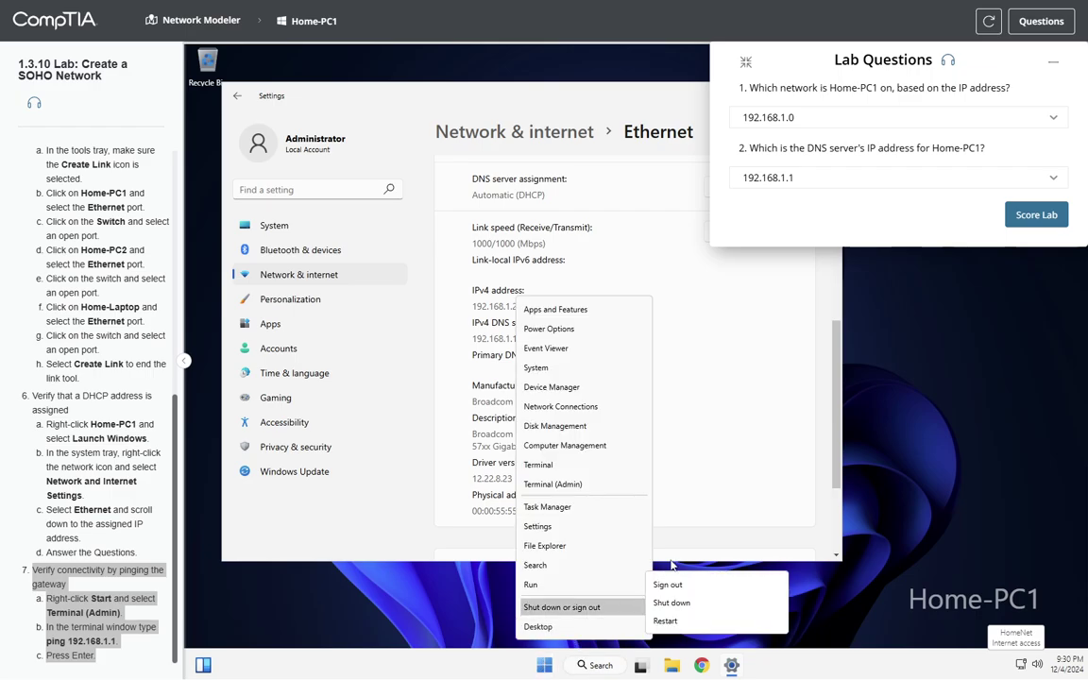
click(566, 483)
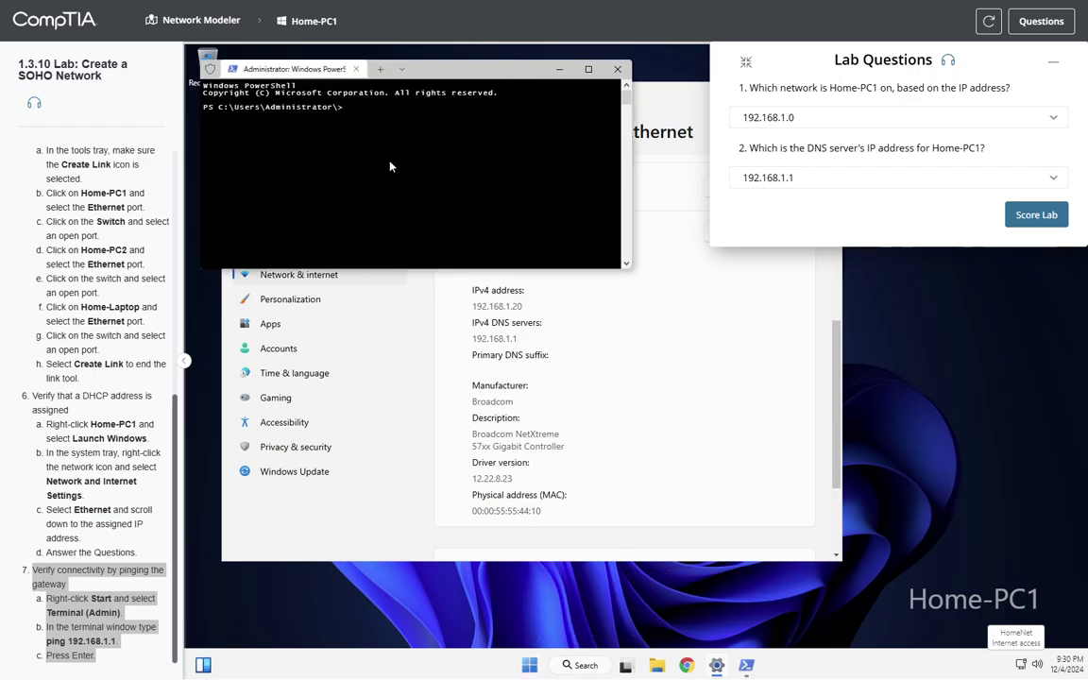
text(ping 192.16)
text(8.1.1)
key(Return)
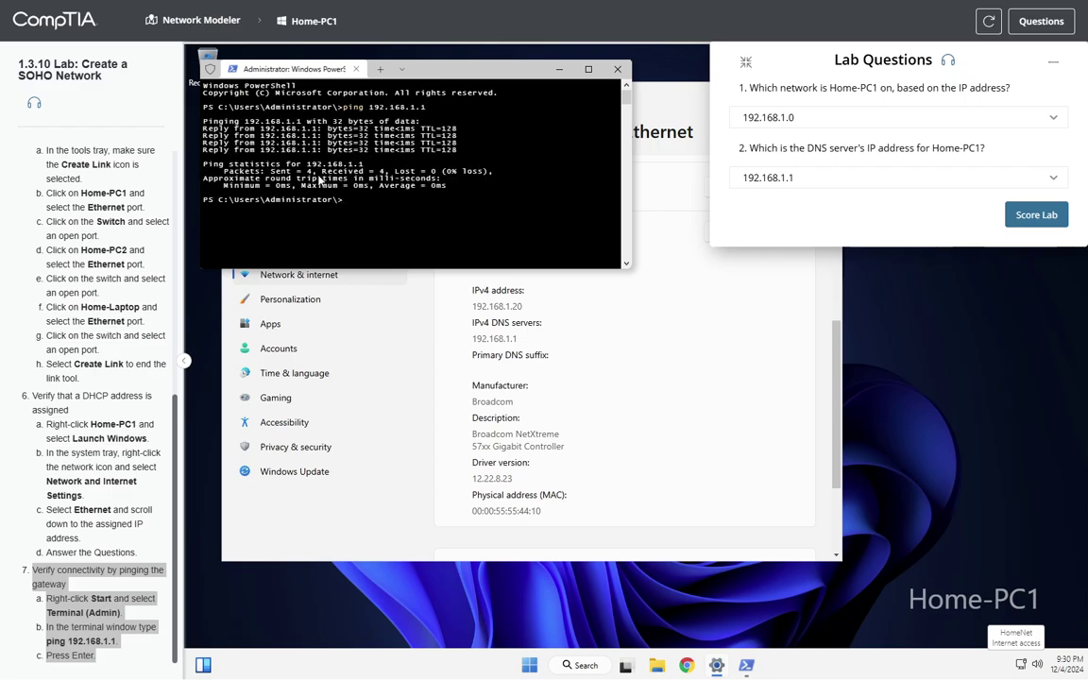
drag(194, 160, 469, 189)
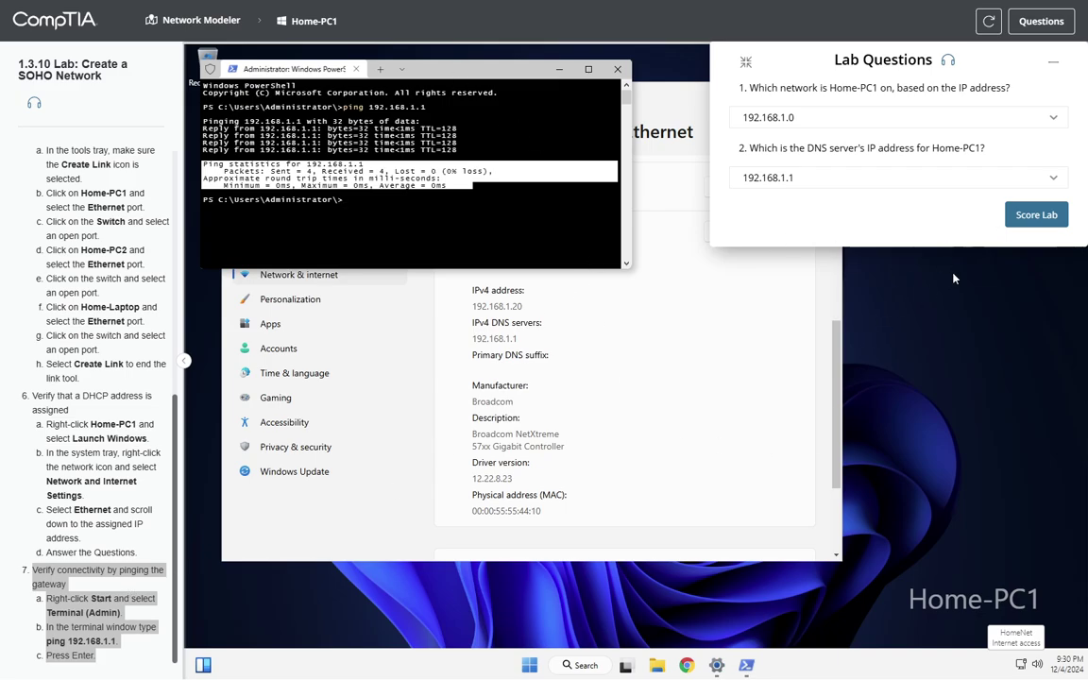
- Submit the lab with Score Lab and review the 100% score report
click(1038, 216)
click(651, 391)
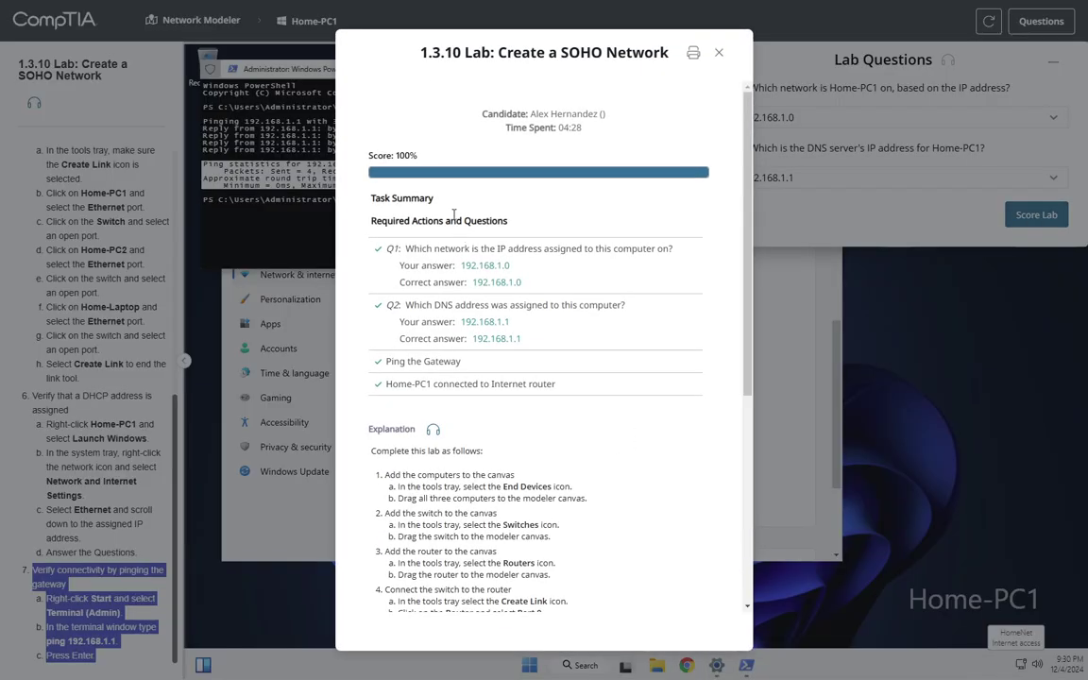
drag(321, 152, 333, 157)
scroll(587, 519, down, 3)
scroll(604, 520, down, 2)
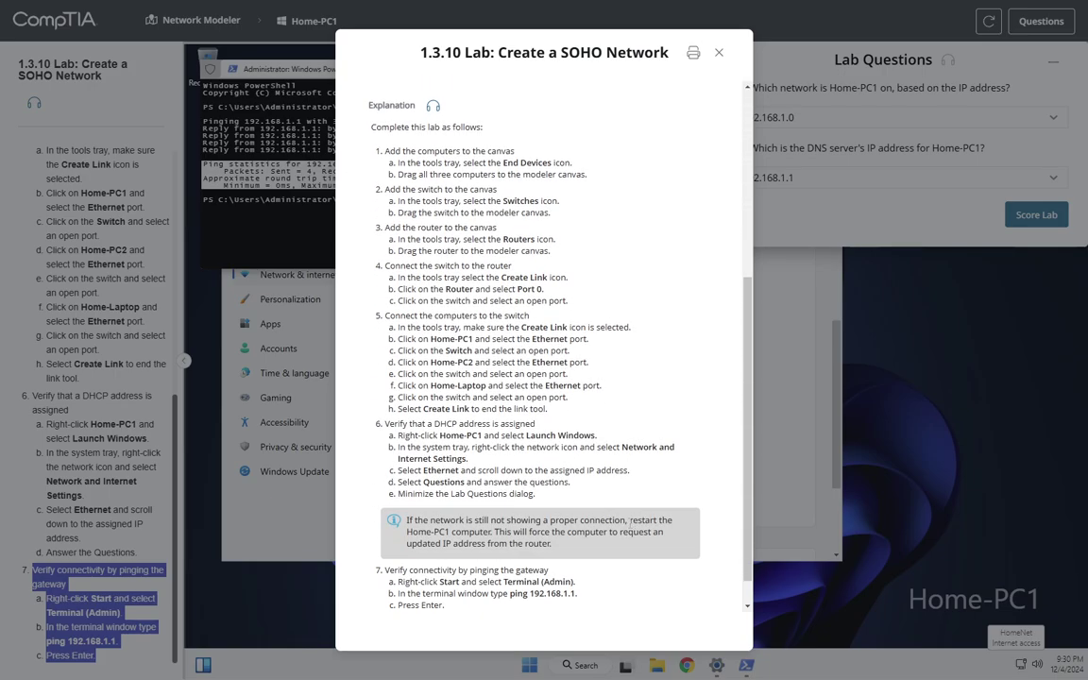
scroll(631, 522, up, 5)
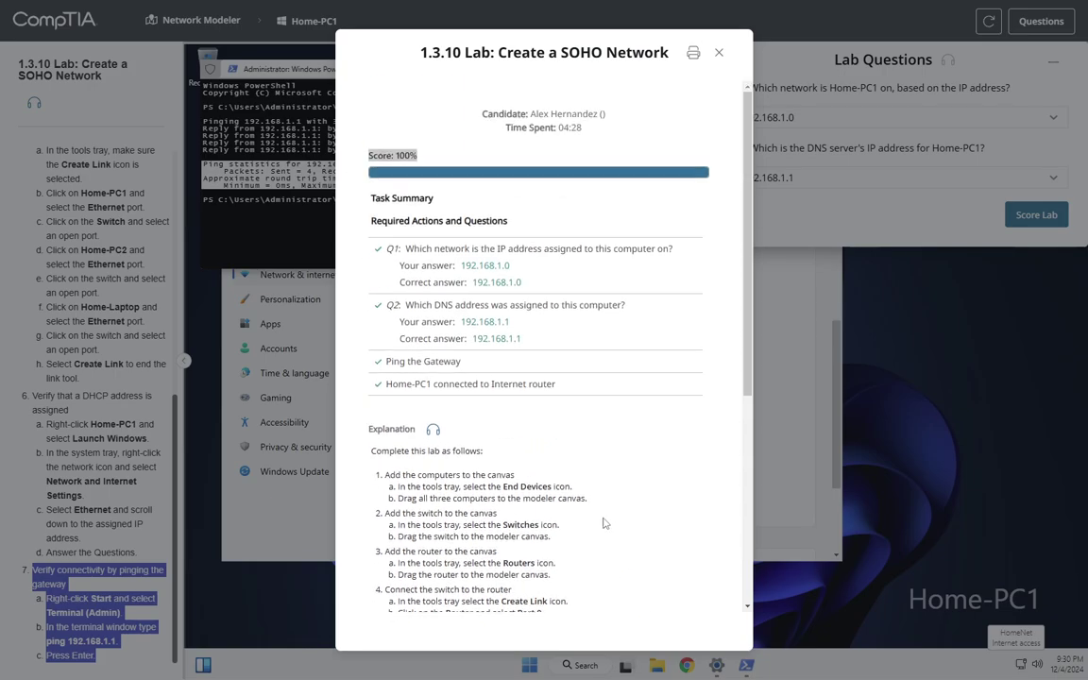